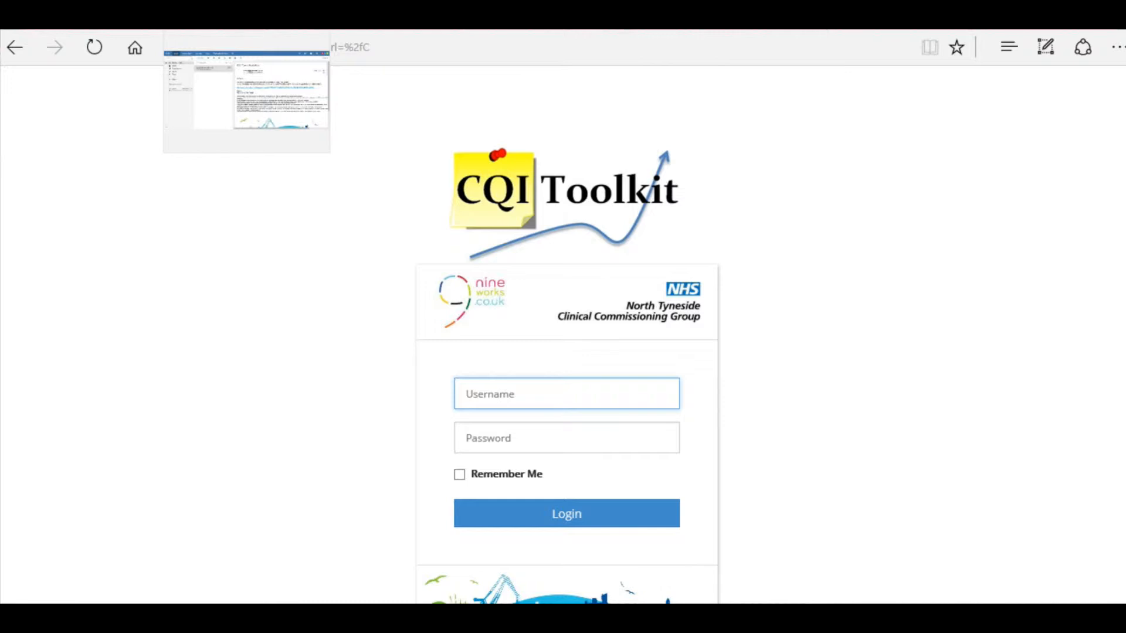
Switch to the webmail to find the CQI Toolkit invitation e-mail
left_click(246, 23)
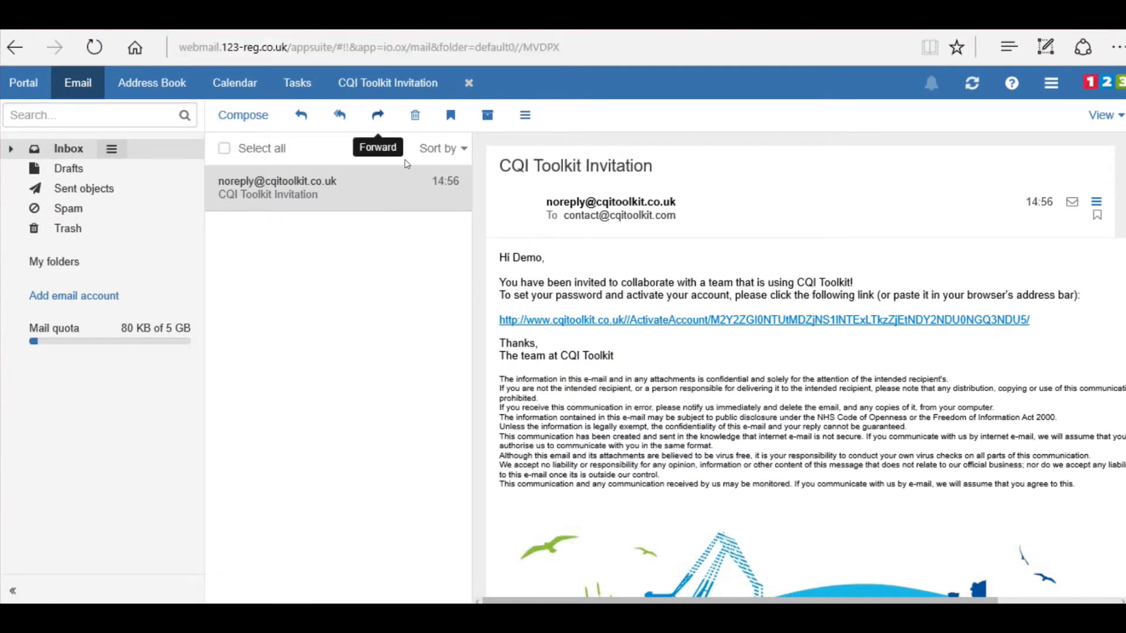
Follow the ActivateAccount link in the CQI Toolkit Invitation email
left_click(752, 322)
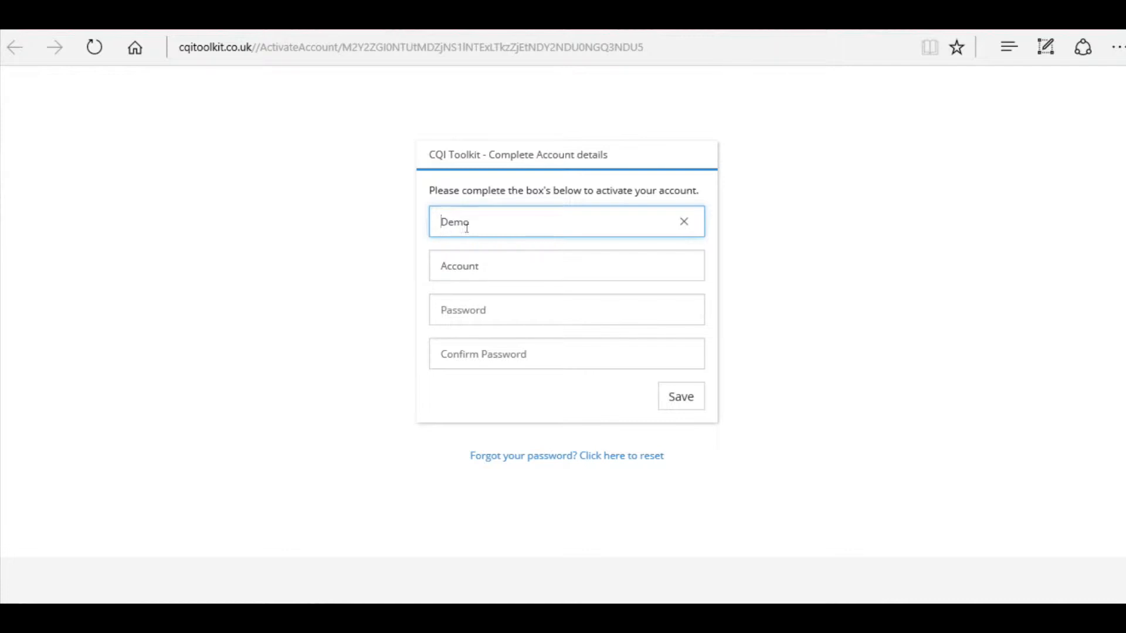
Enter and confirm the new account password, then save to activate the account
left_click(492, 309)
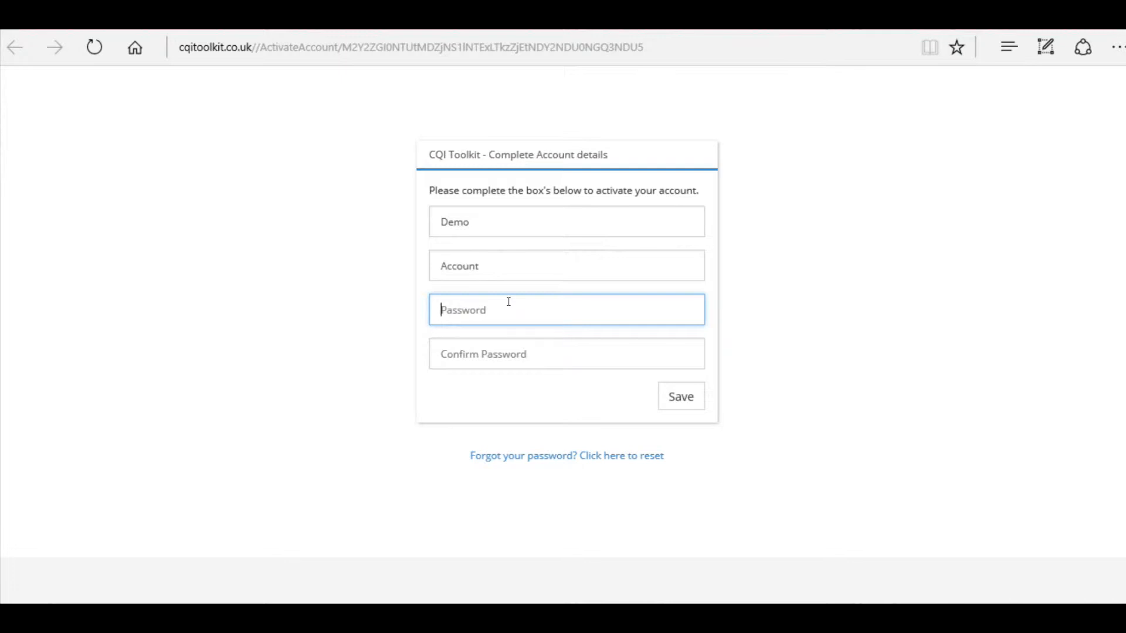
type("•••••••••")
left_click(479, 348)
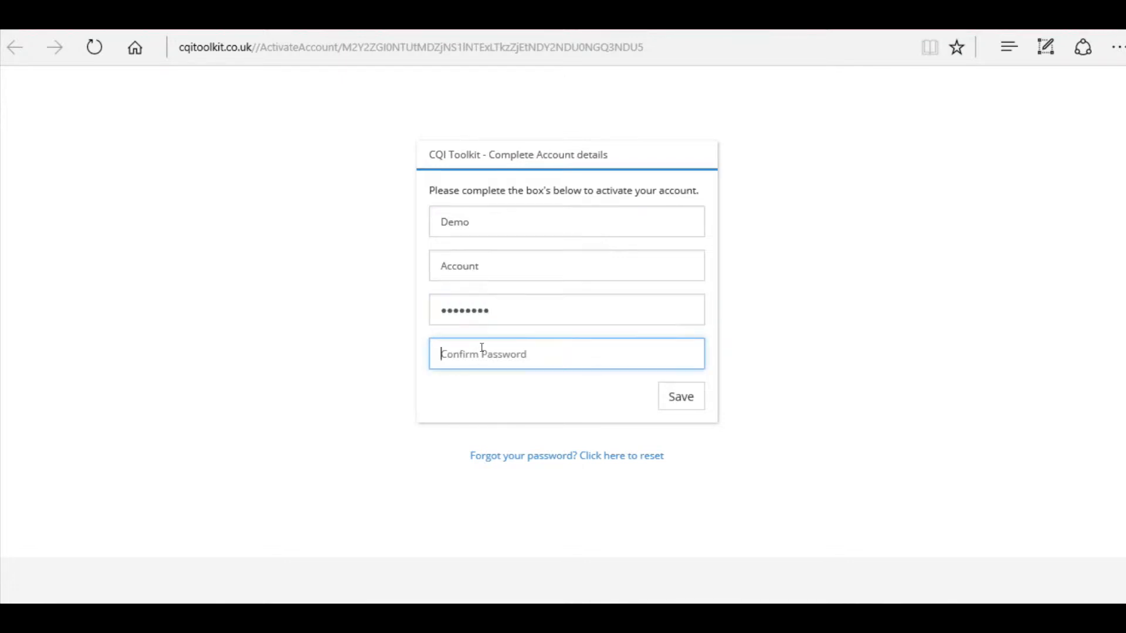
type("•••••••••")
left_click(682, 401)
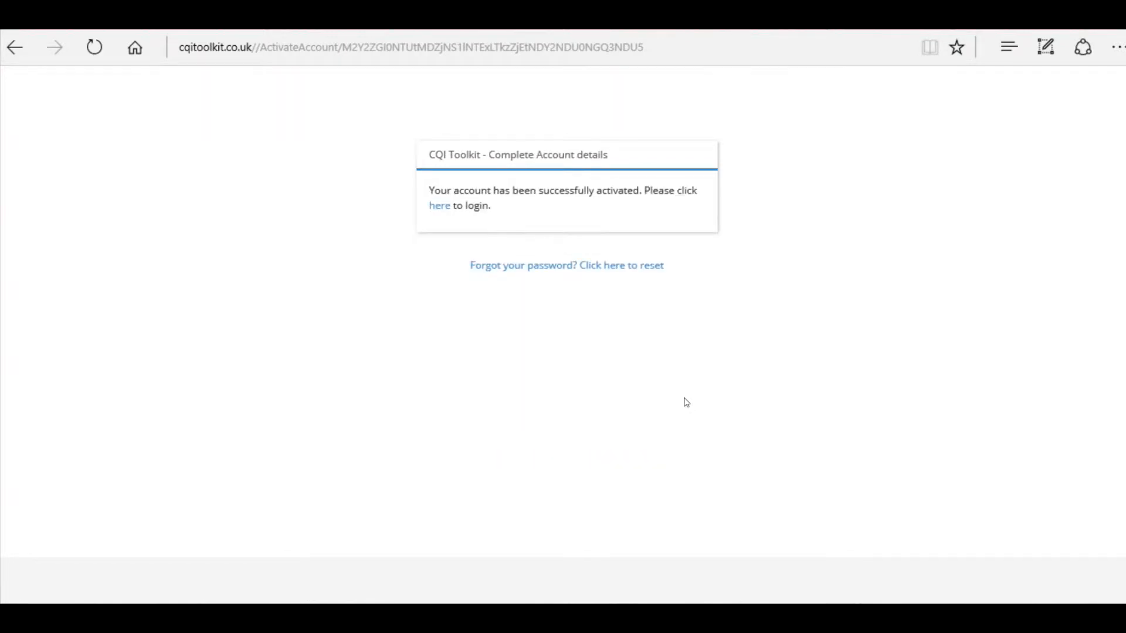
Log in on the Login page with the contact e-mail address and the account password
left_click(439, 207)
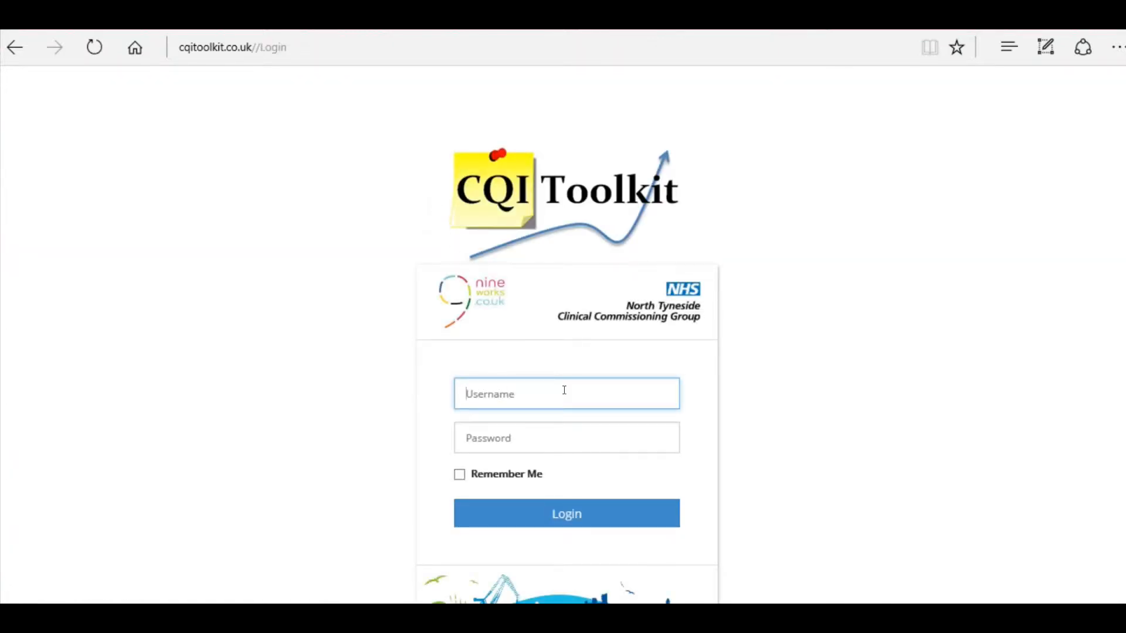
key("Tab")
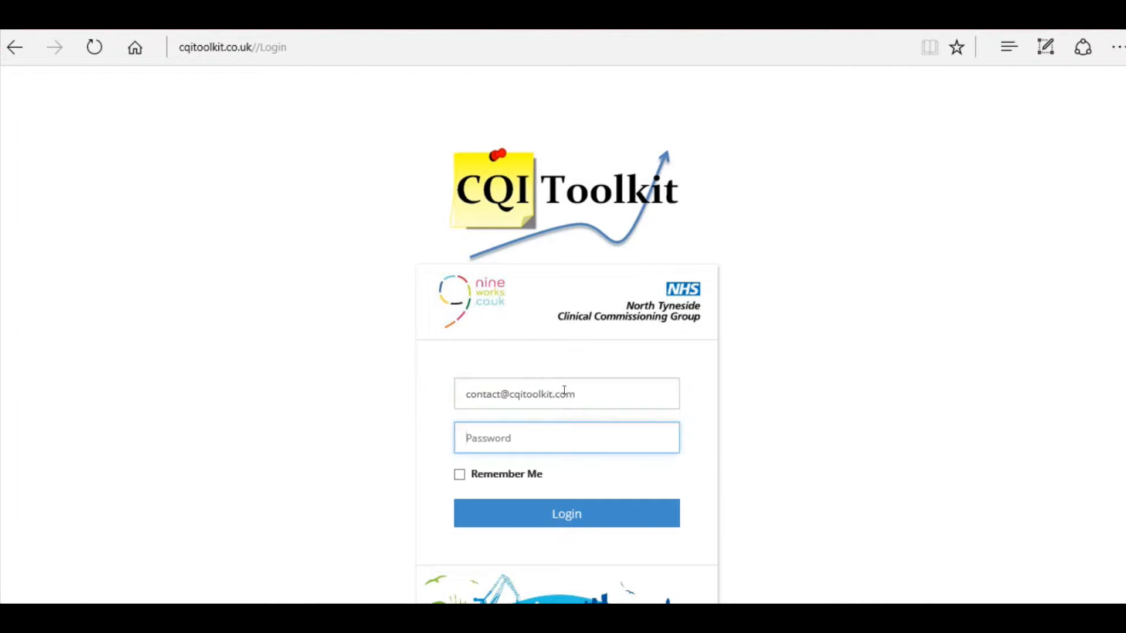
type("••••••••")
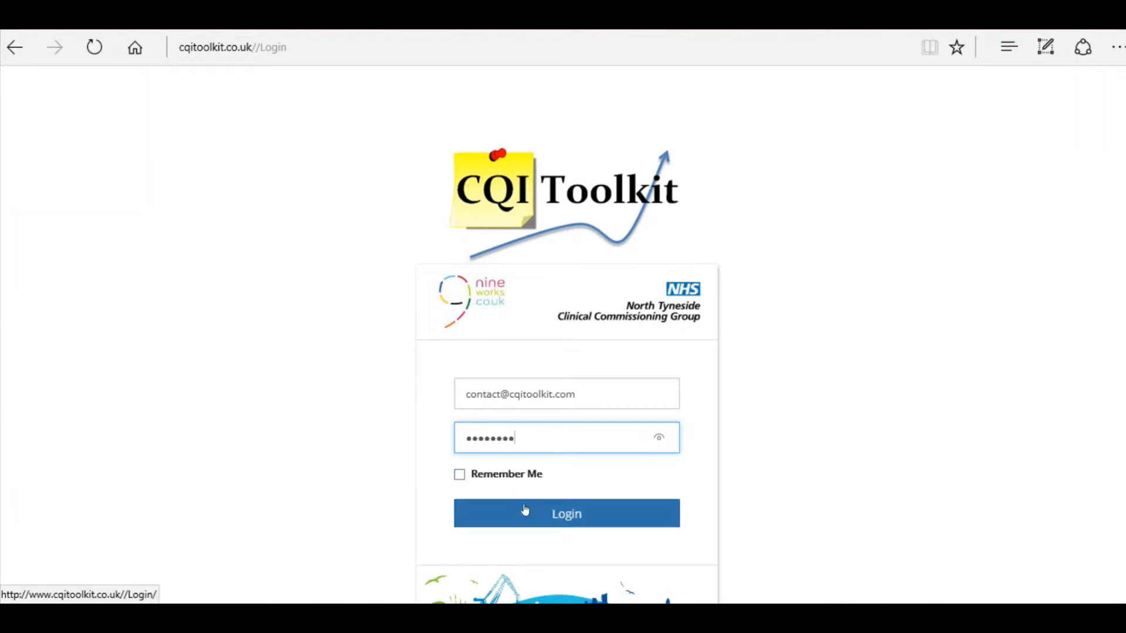
left_click(613, 518)
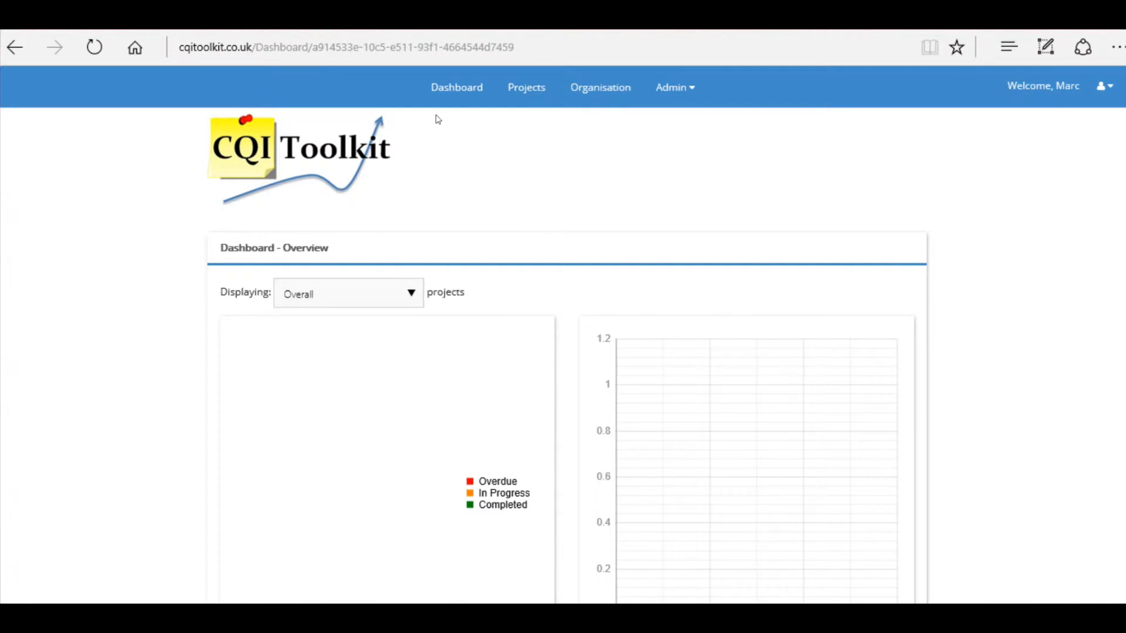
Open the Demo Organisation page from the Organisation menu and scroll through its form
left_click(577, 96)
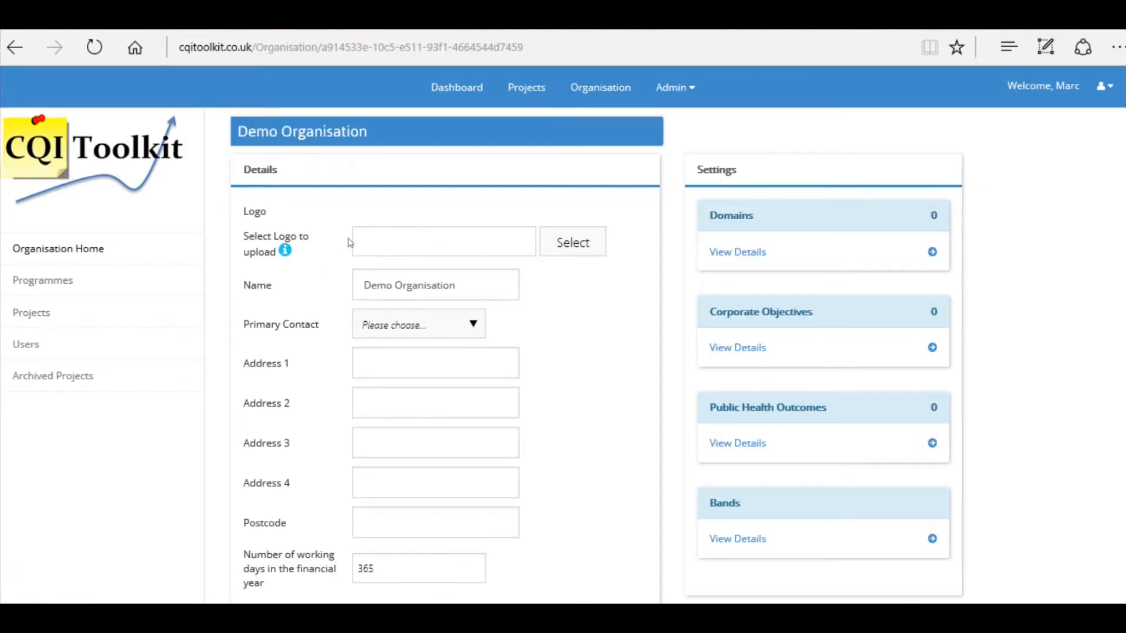
scroll(446, 276, "down", 3)
scroll(472, 291, "up", 1)
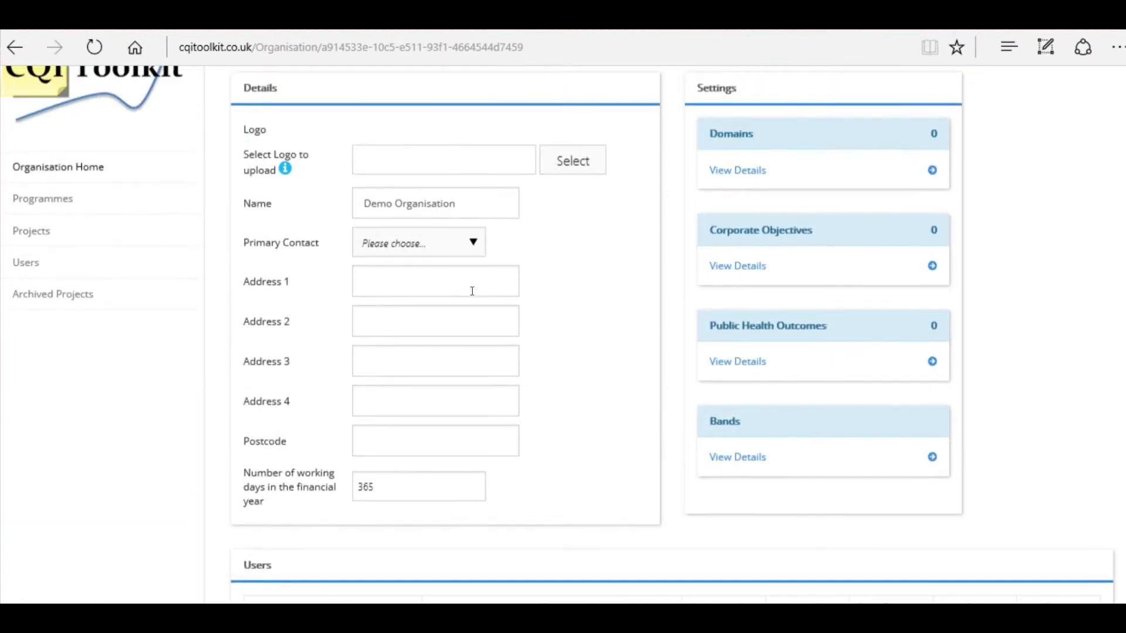
scroll(472, 290, "up", 2)
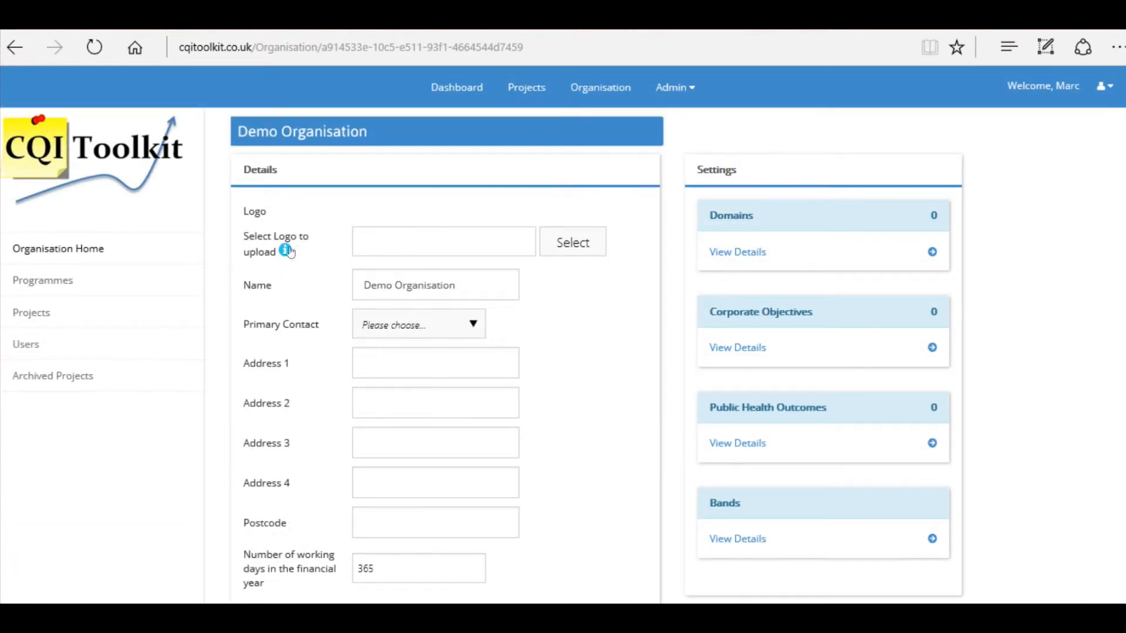
Upload CQI Toolkit 256.jpg from Pictures > Methodology images as the organisation logo
left_click(567, 241)
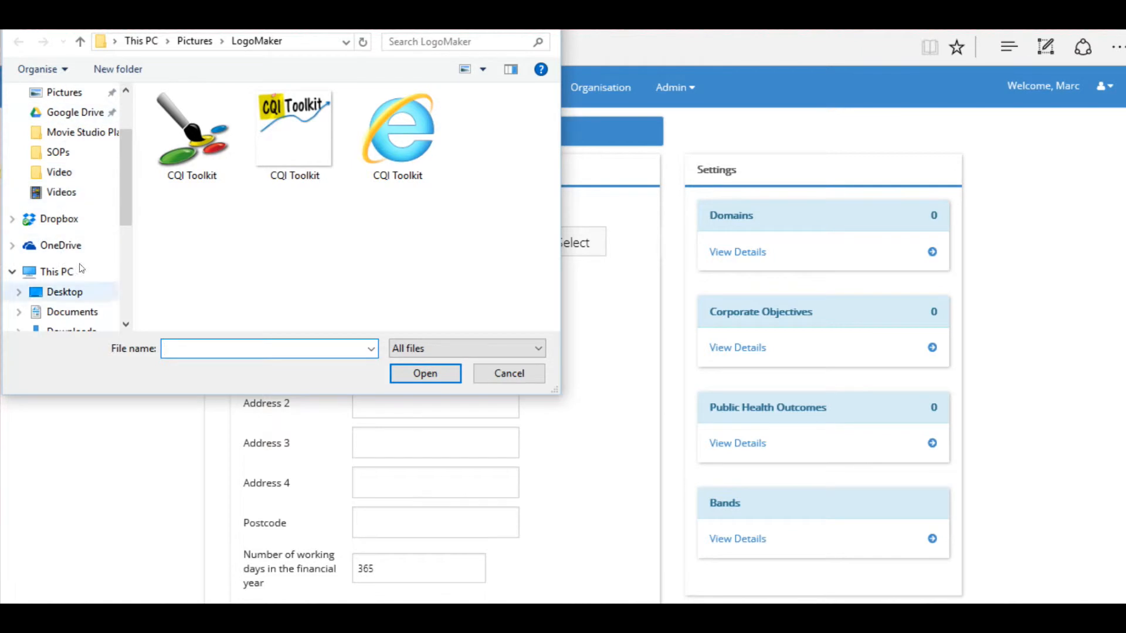
left_click(82, 41)
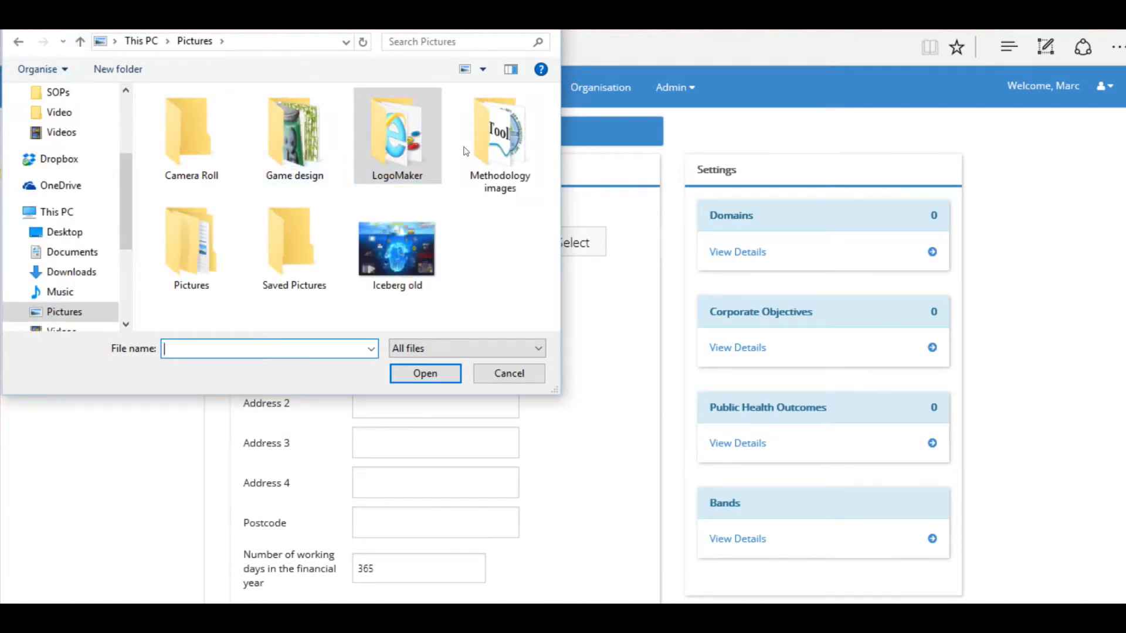
double_click(496, 133)
scroll(446, 170, "down", 2)
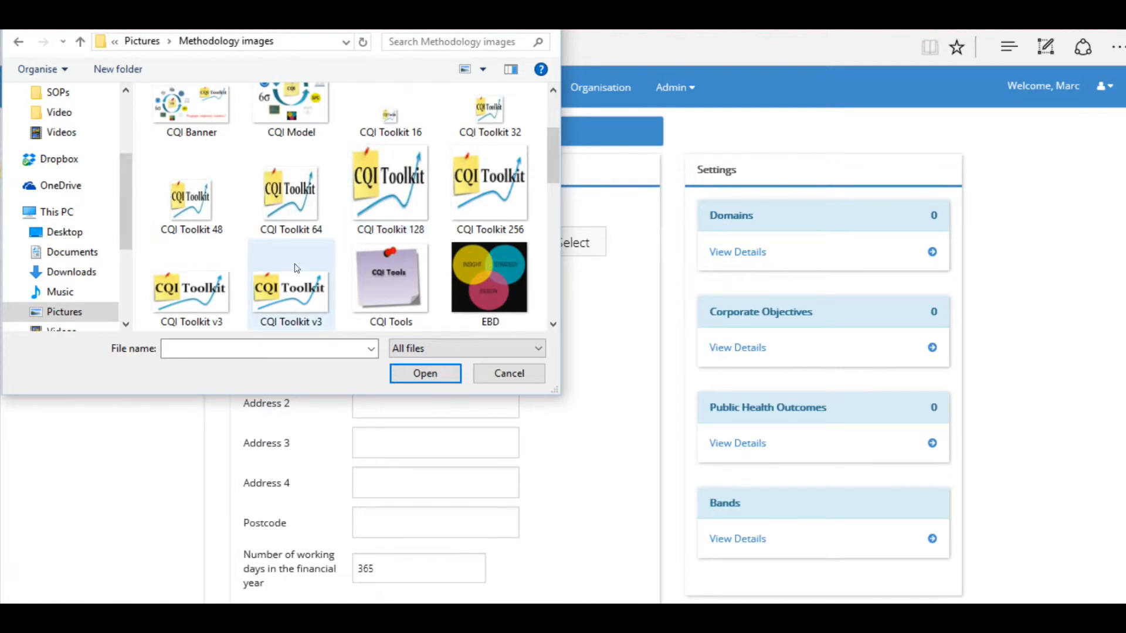
double_click(478, 188)
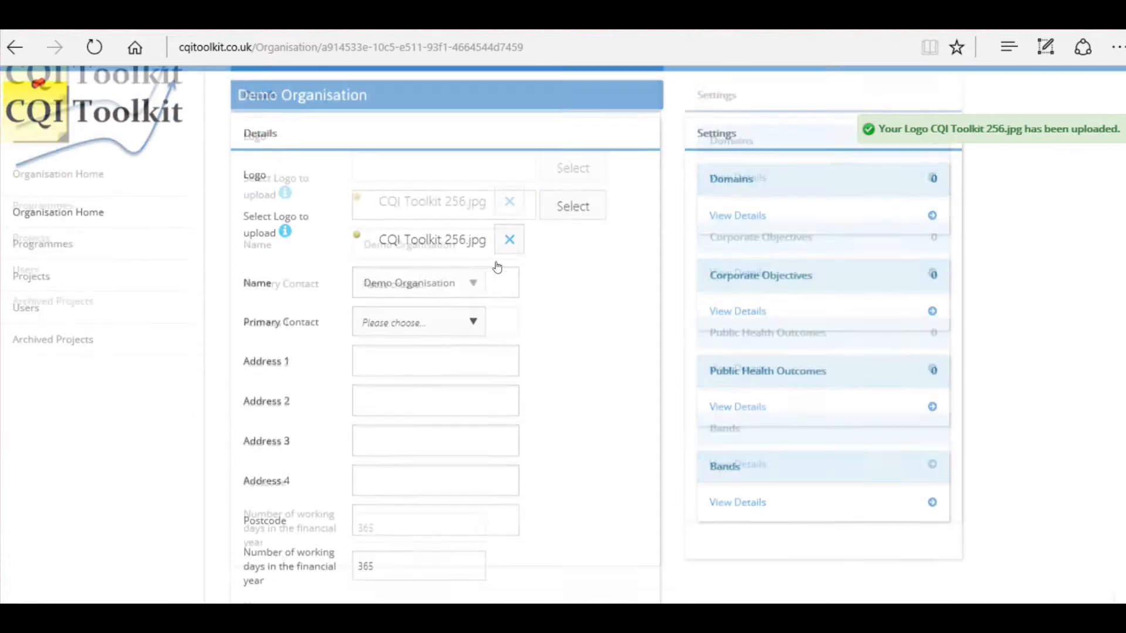
scroll(495, 264, "down", 1)
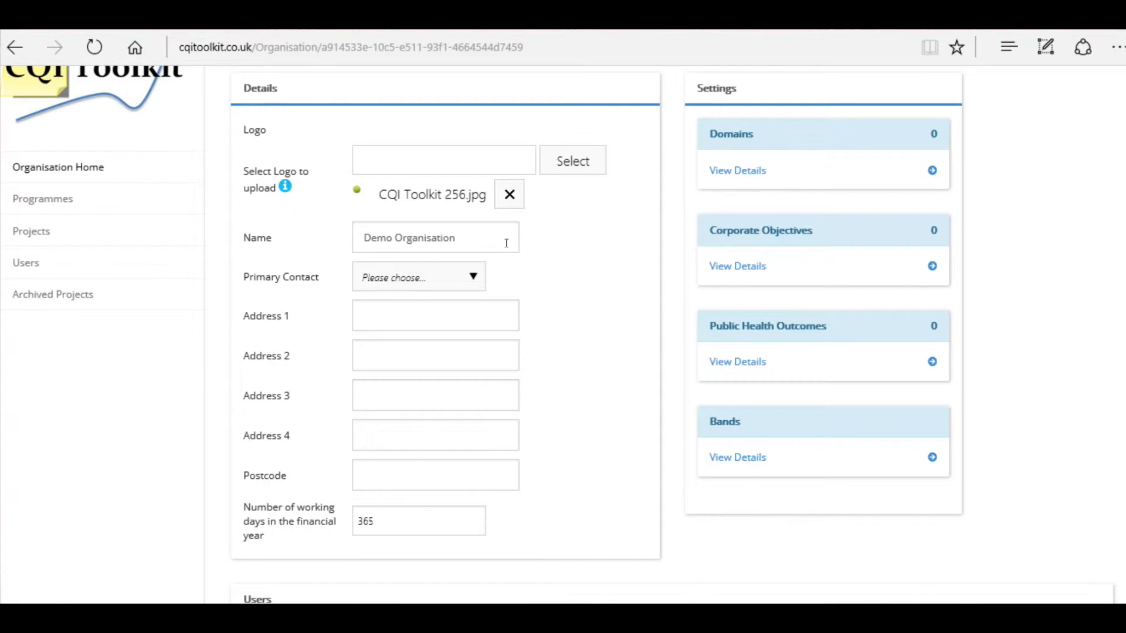
Review the Primary Contact options, then save the Demo Organisation details with the new logo
left_click(477, 273)
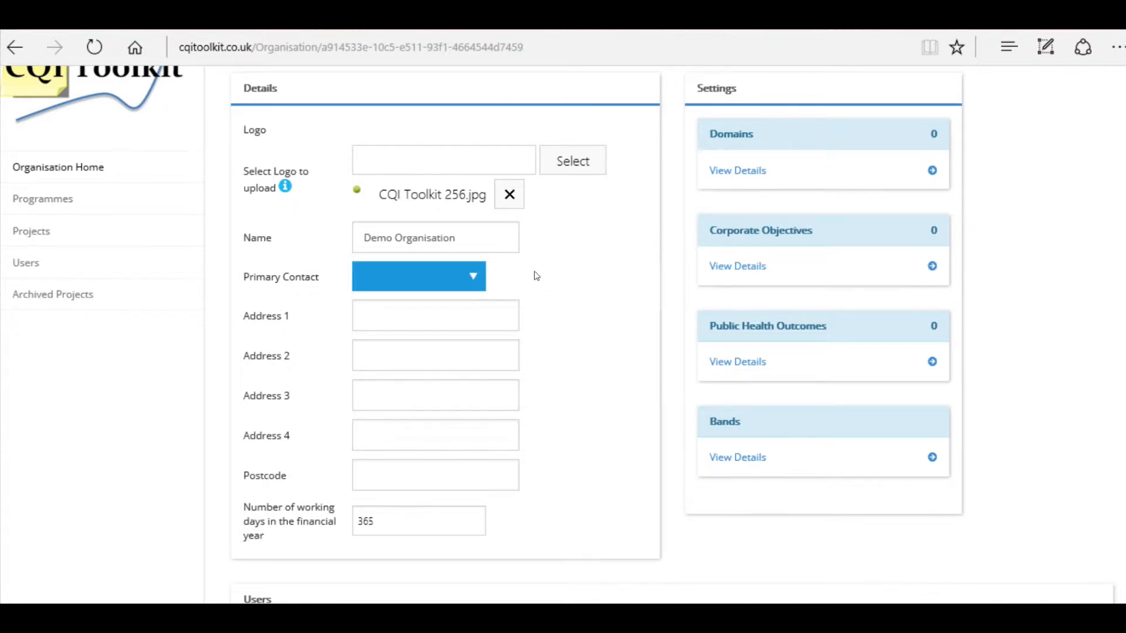
scroll(534, 276, "down", 4)
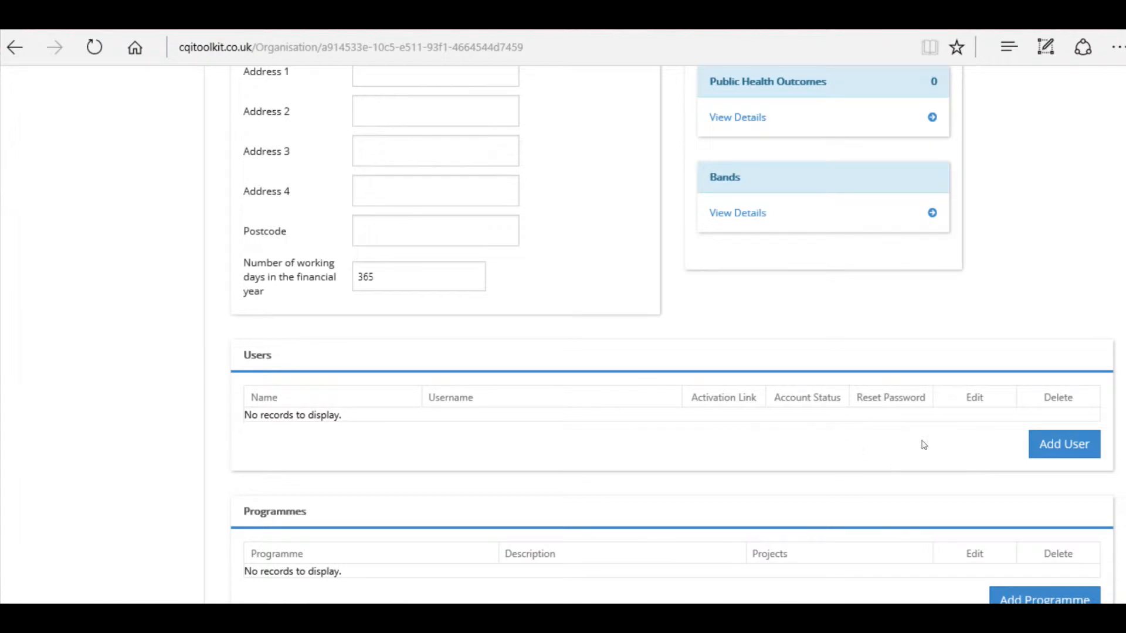
scroll(595, 407, "up", 2)
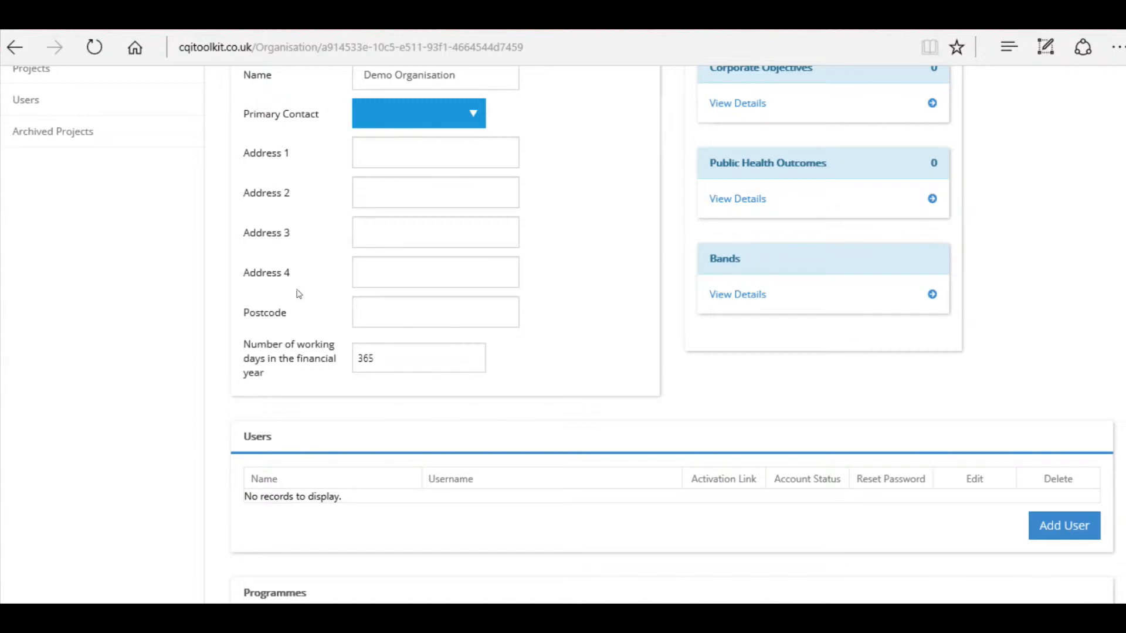
scroll(297, 293, "up", 4)
scroll(367, 272, "down", 6)
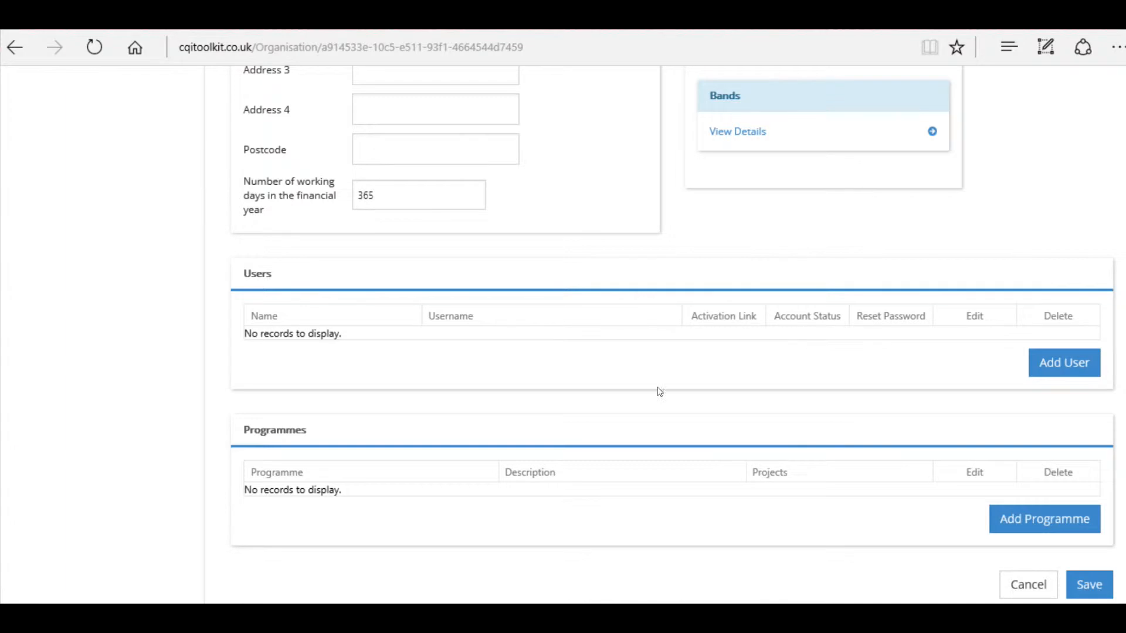
left_click(1090, 583)
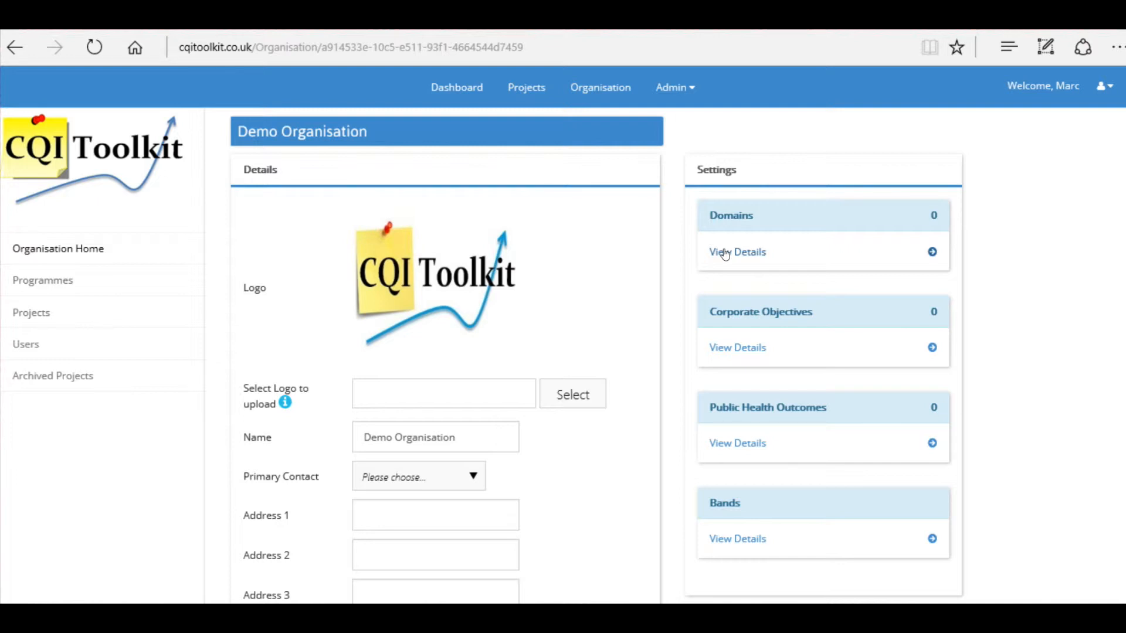
Add a domain named 'Add domain' in the Organisation Domains dialog and save it
left_click(754, 254)
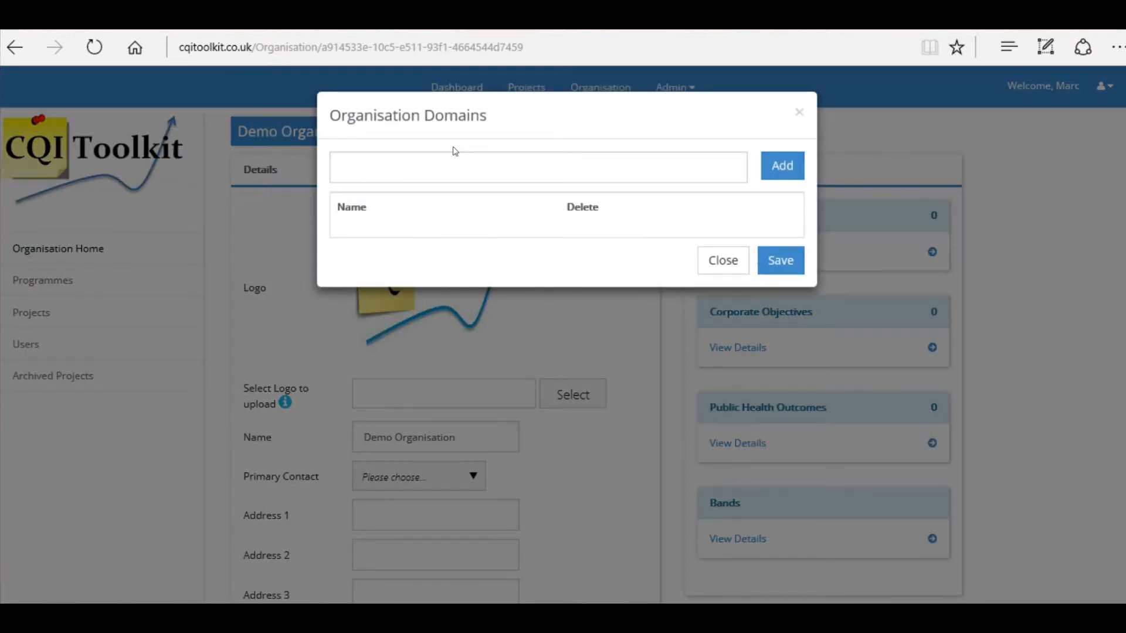
left_click(446, 166)
type("Add domain")
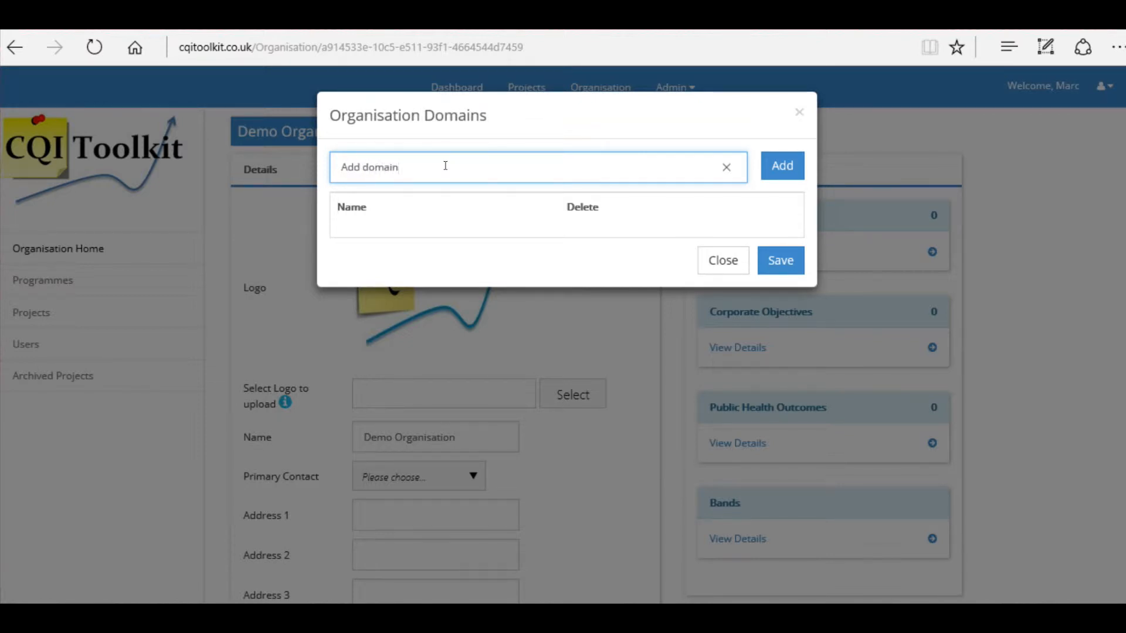
left_click(785, 167)
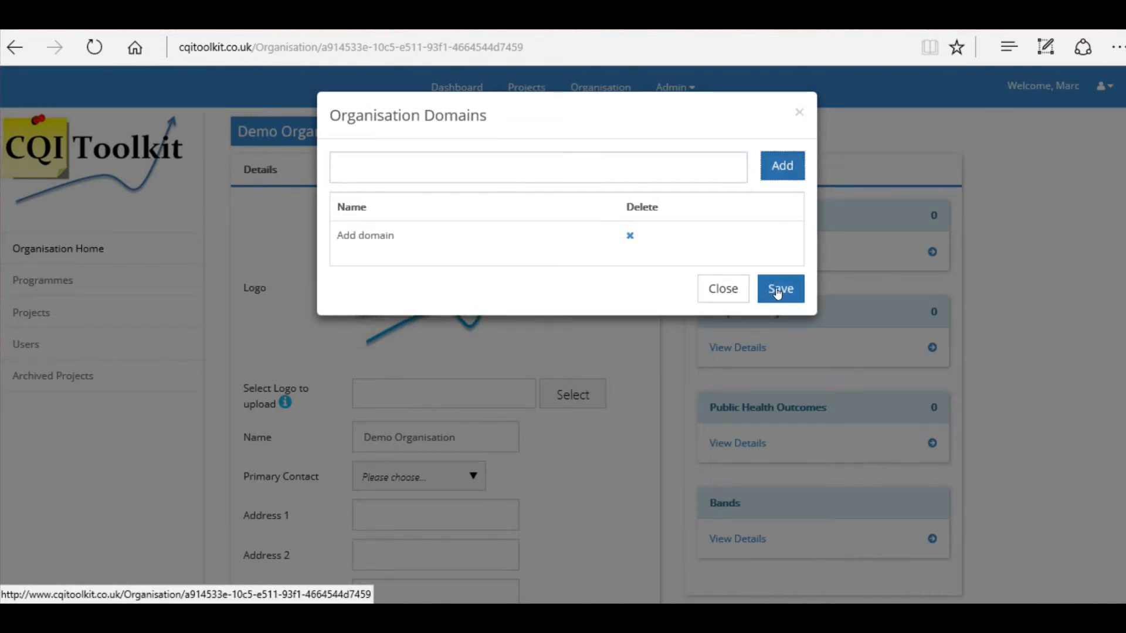
left_click(777, 291)
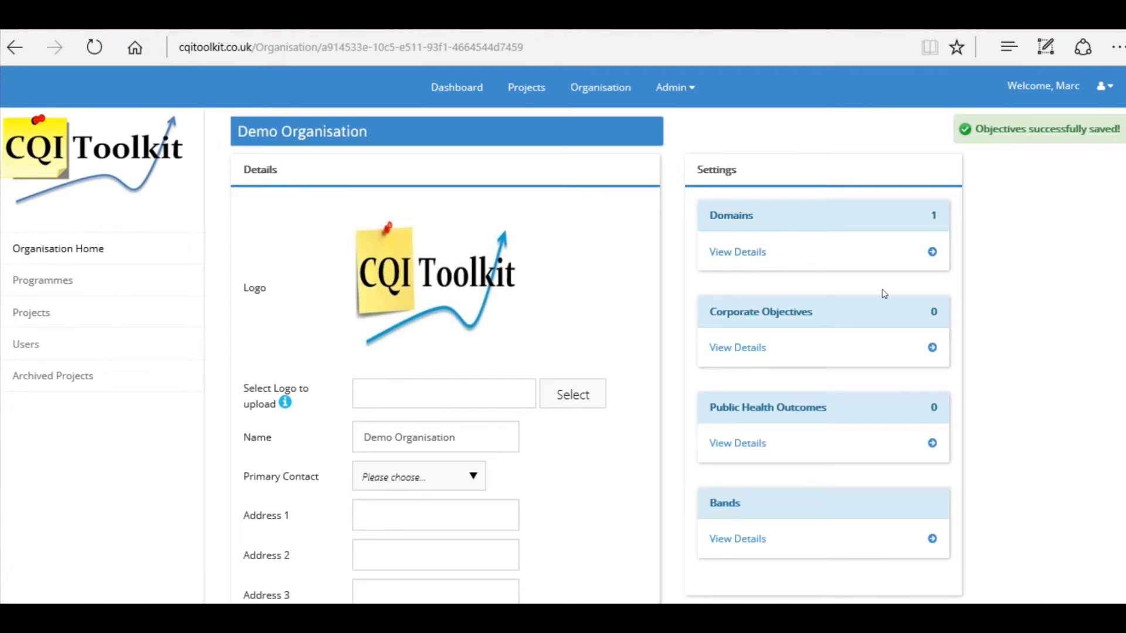
scroll(882, 291, "down", 2)
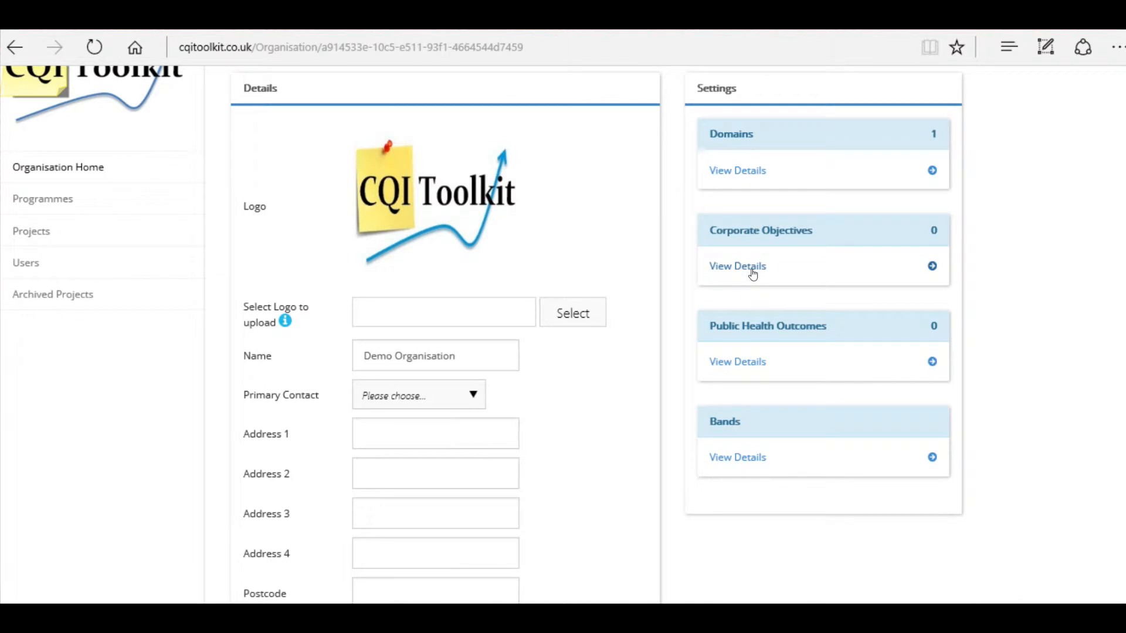
left_click(747, 361)
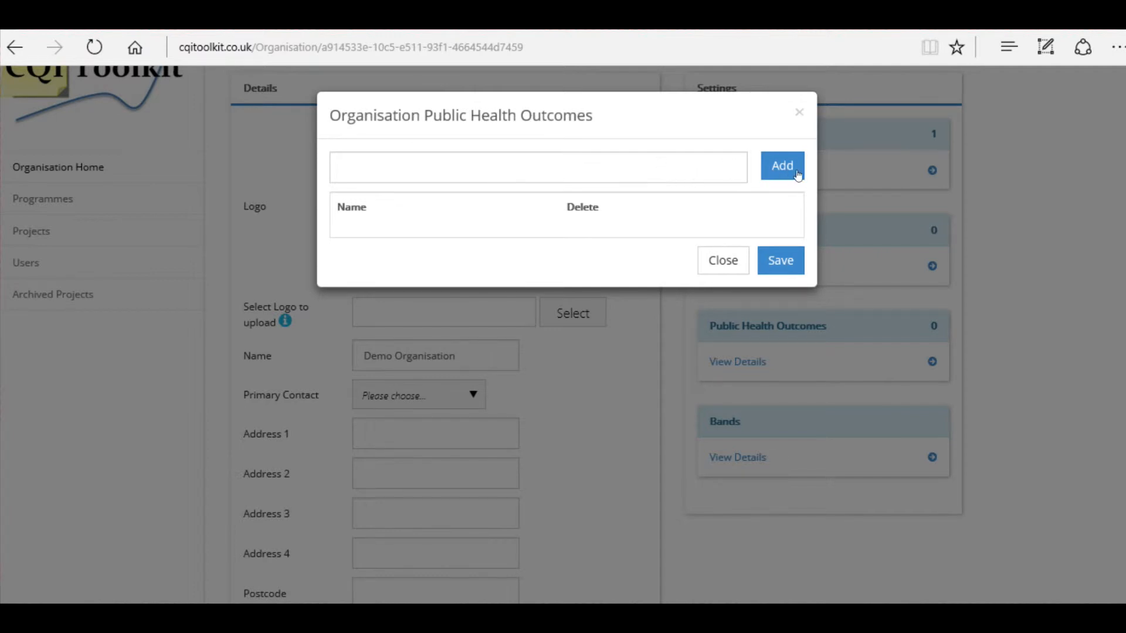
left_click(713, 264)
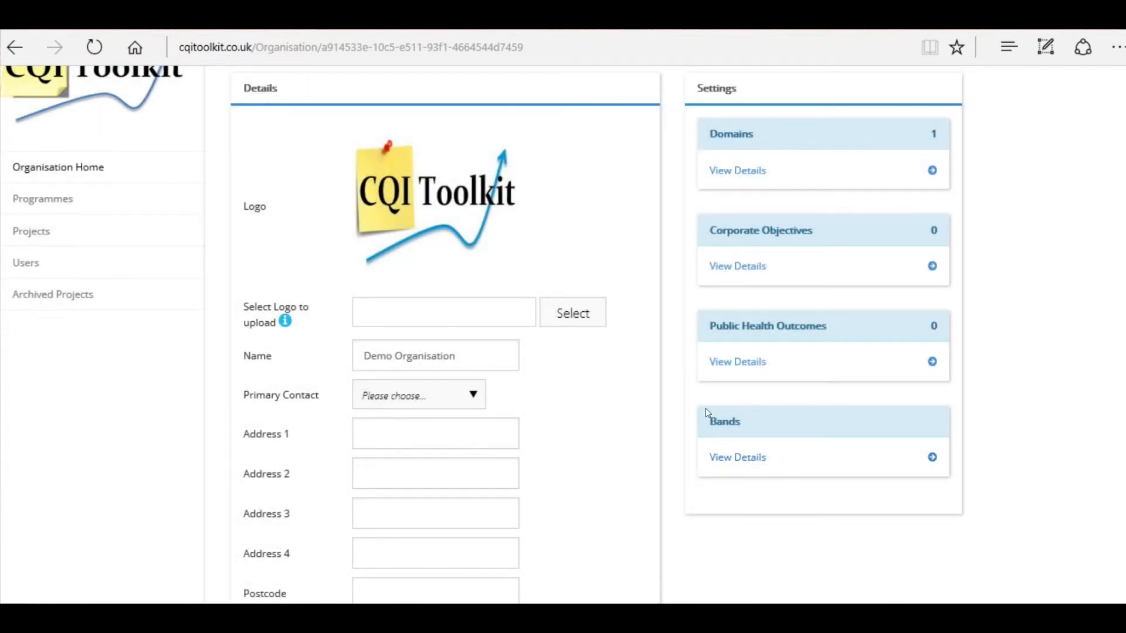
left_click(727, 461)
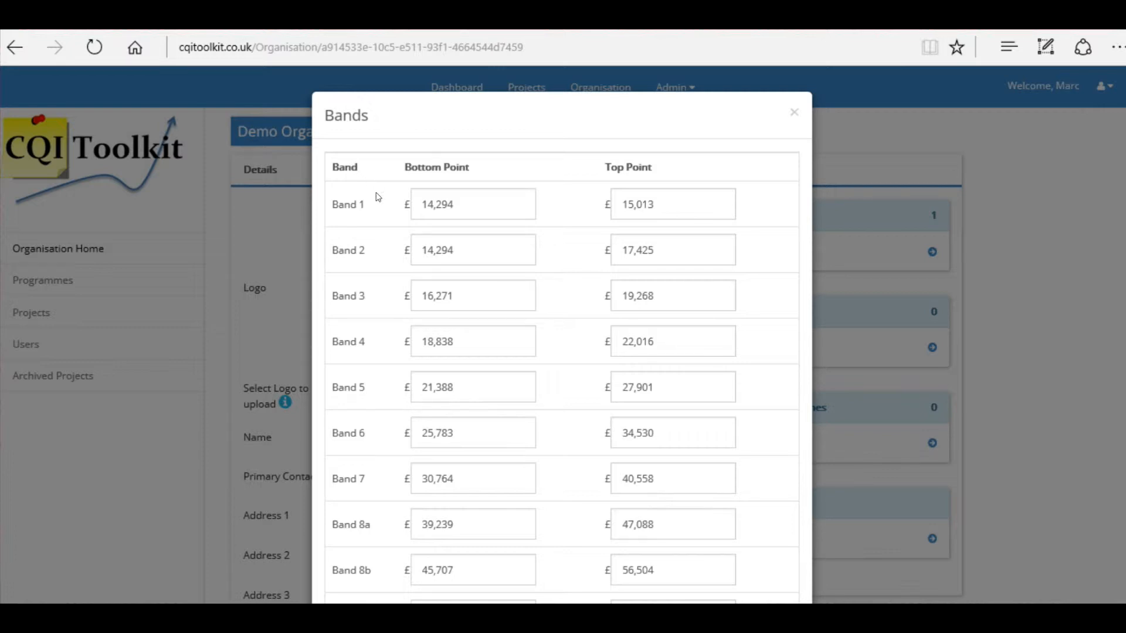
scroll(378, 197, "down", 3)
scroll(378, 197, "up", 3)
scroll(449, 232, "down", 2)
scroll(449, 233, "down", 3)
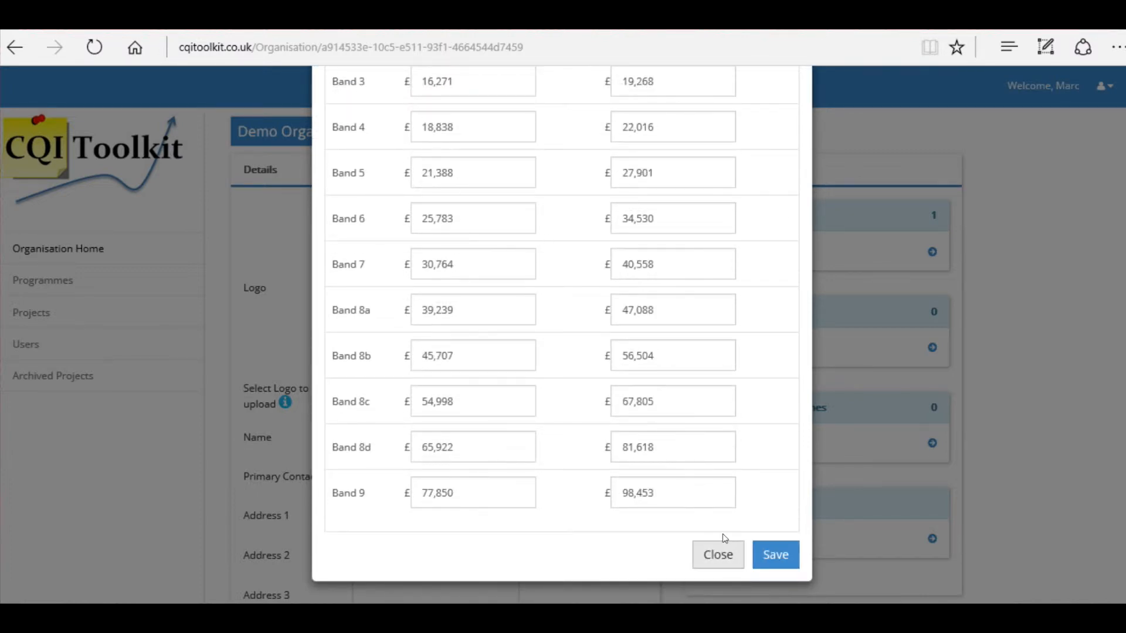
double_click(666, 489)
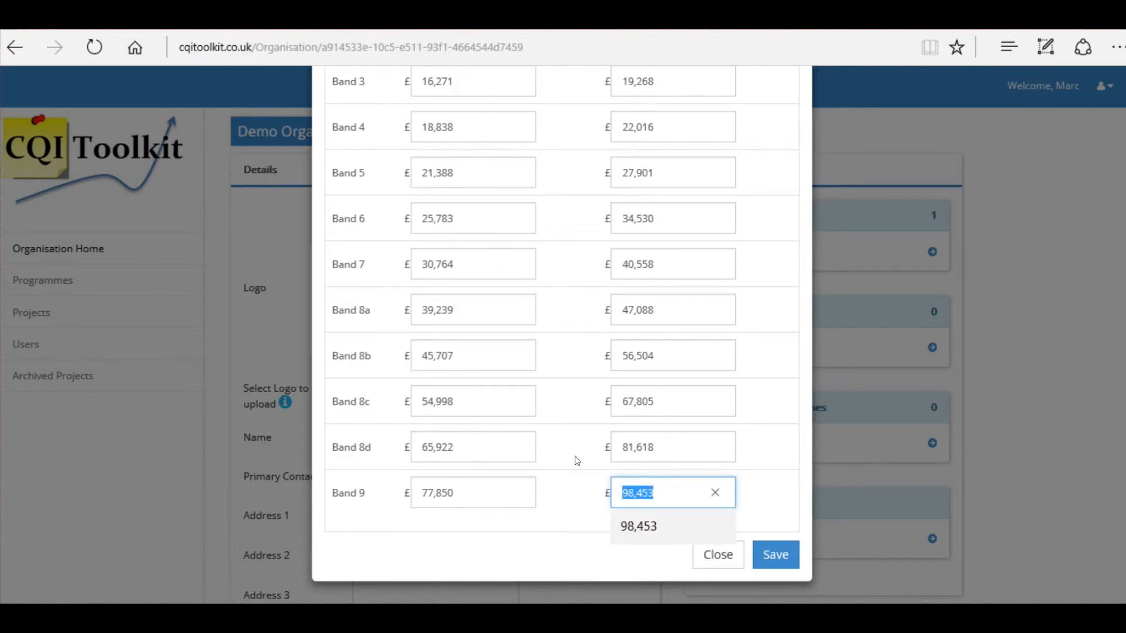
type("6868797")
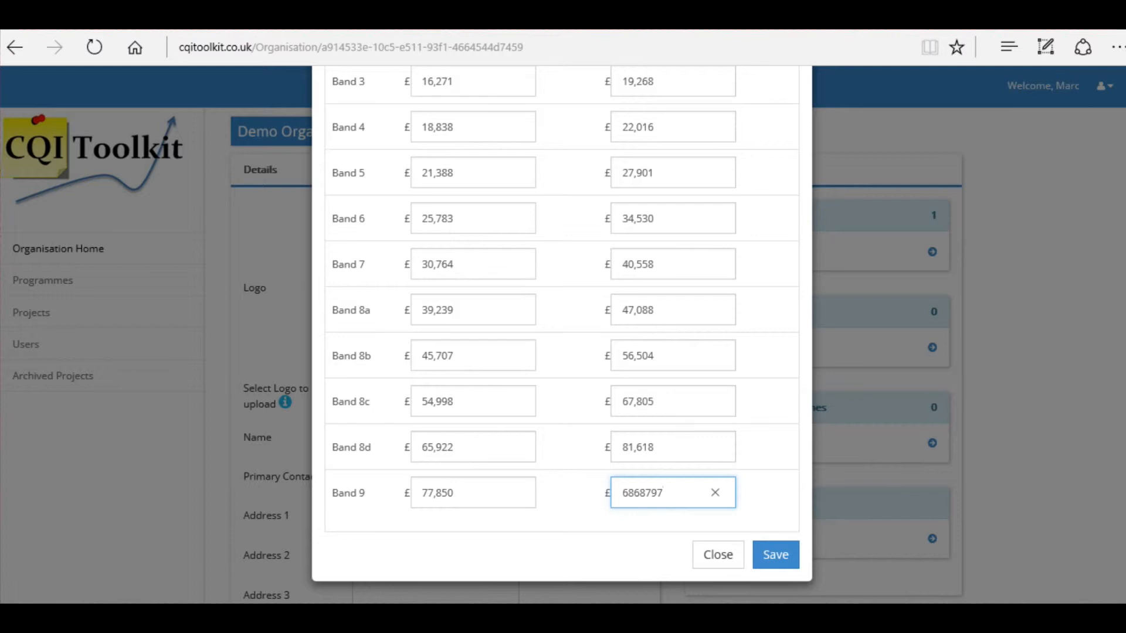
left_click(706, 559)
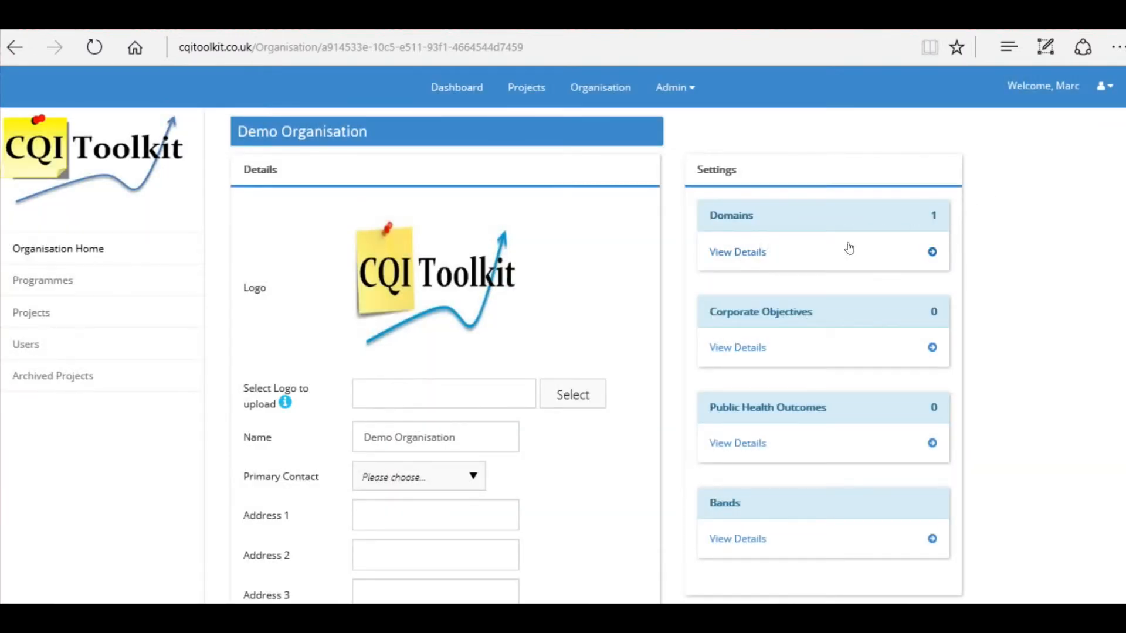
Scroll down the Demo Organisation page to the Users and Programmes tables
scroll(827, 339, "down", 1)
scroll(827, 339, "down", 7)
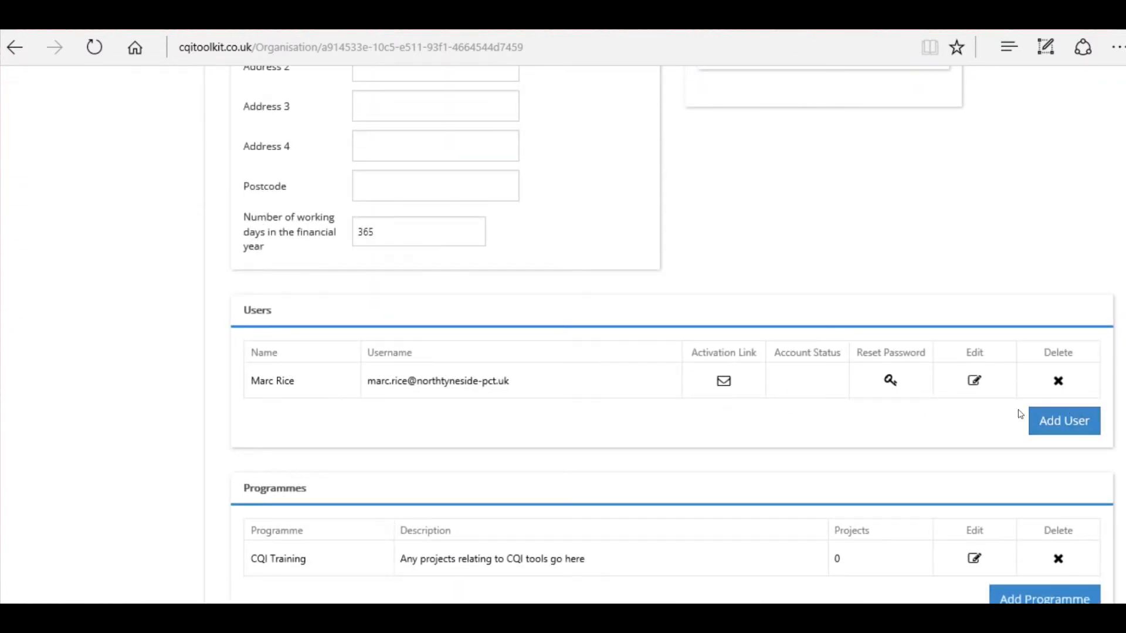
Open the Create User form and expand its Role dropdown
left_click(1055, 429)
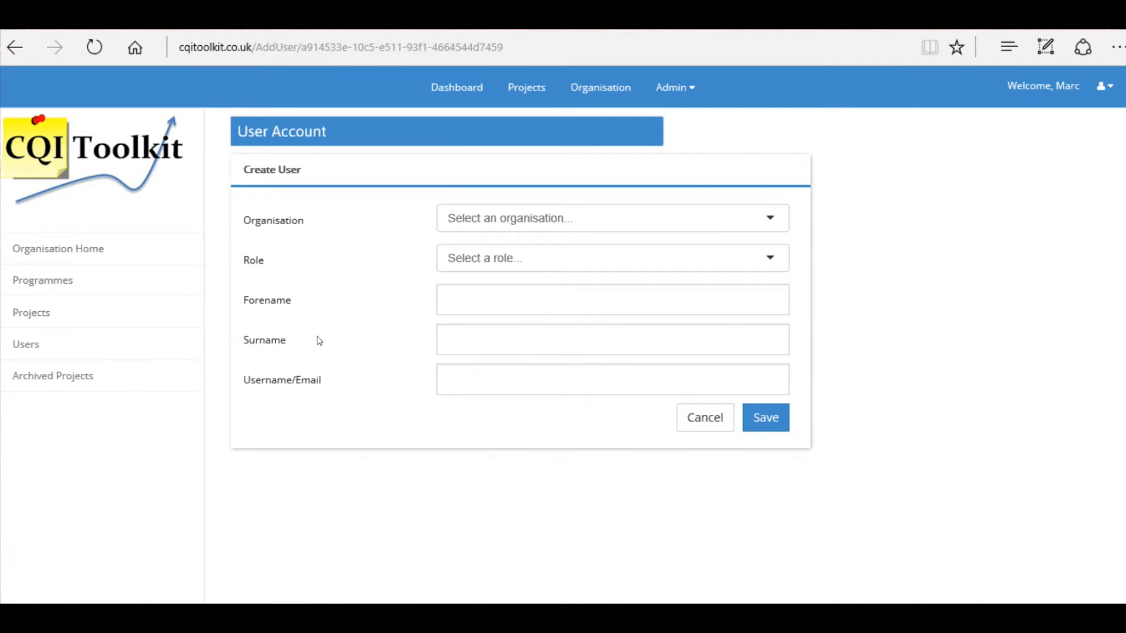
left_click(771, 256)
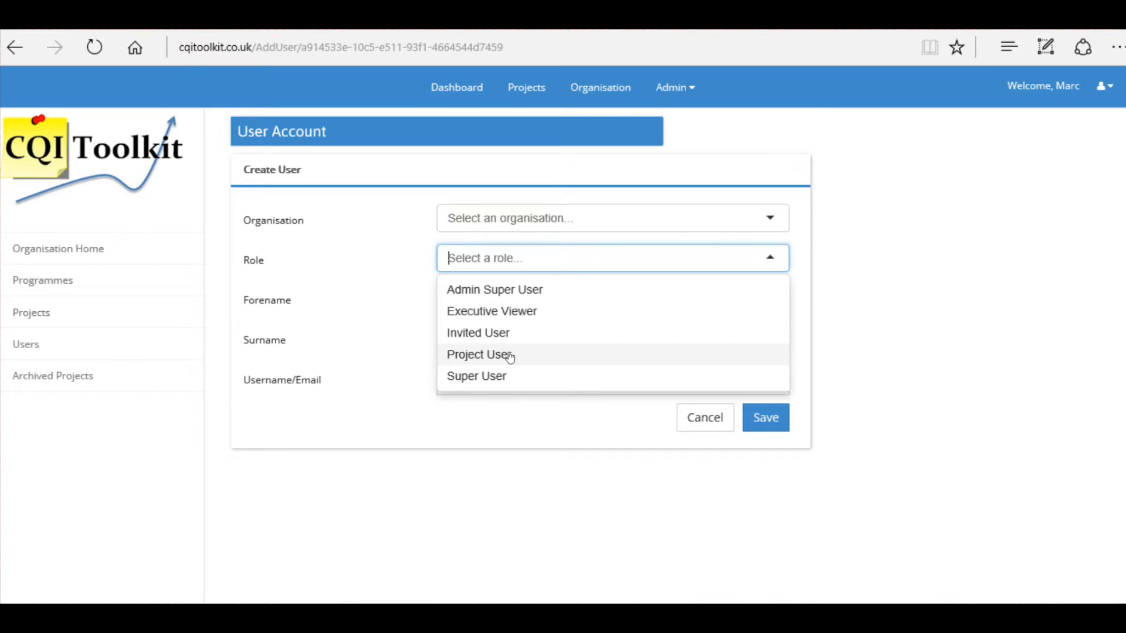
Make the new user a Project User and enter their forename, surname and e-mail username
left_click(510, 356)
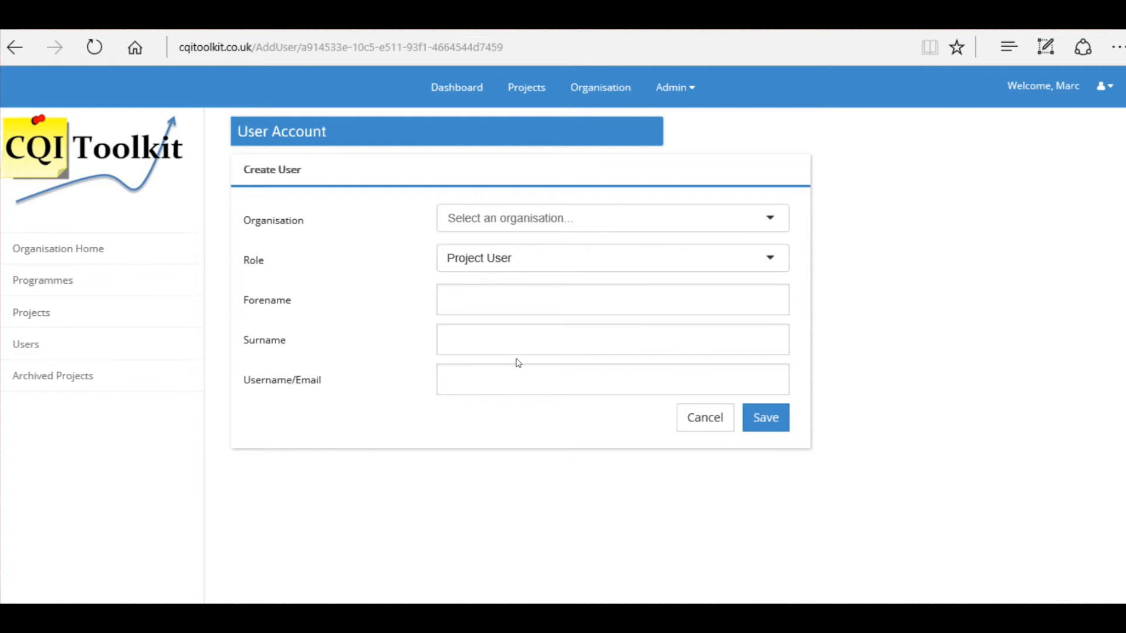
left_click(487, 295)
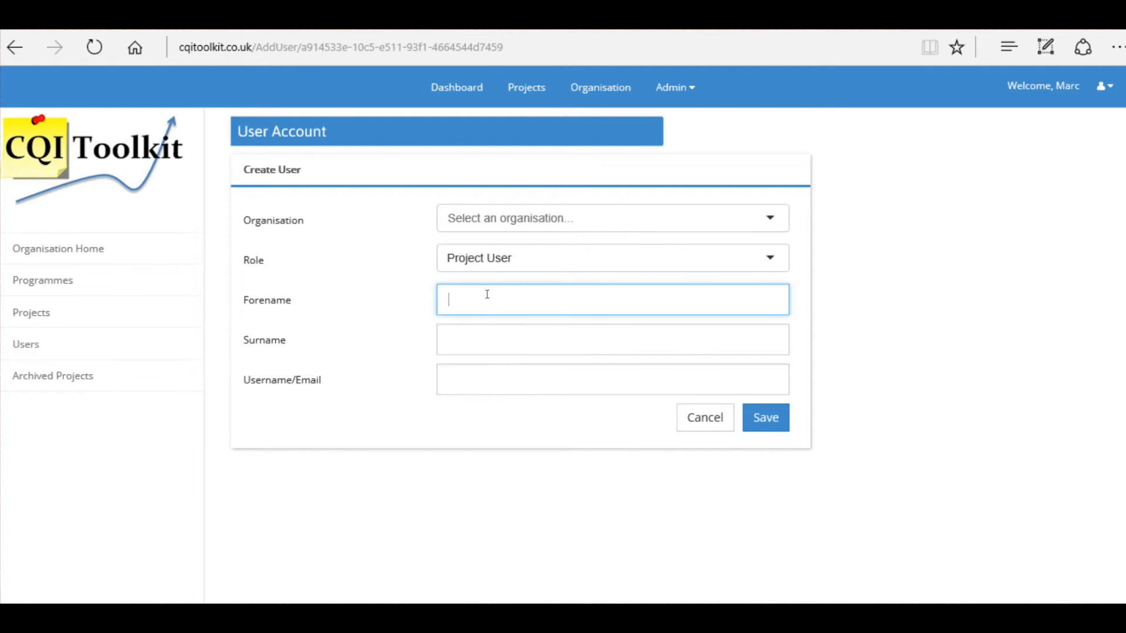
type("Demo")
left_click(491, 337)
type("Account")
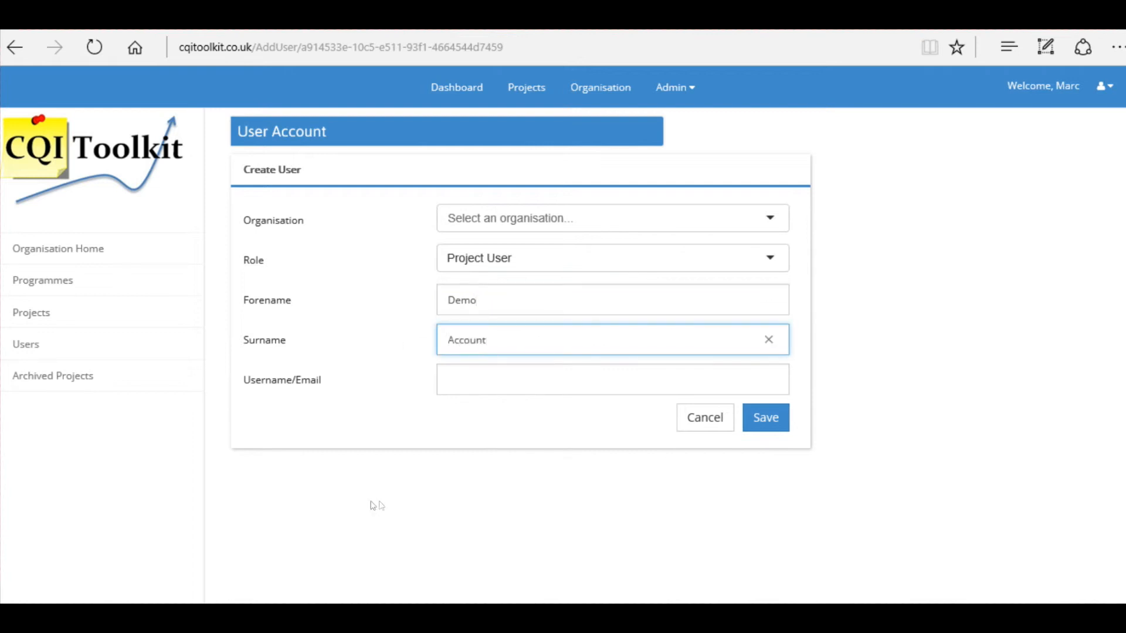
left_click(460, 369)
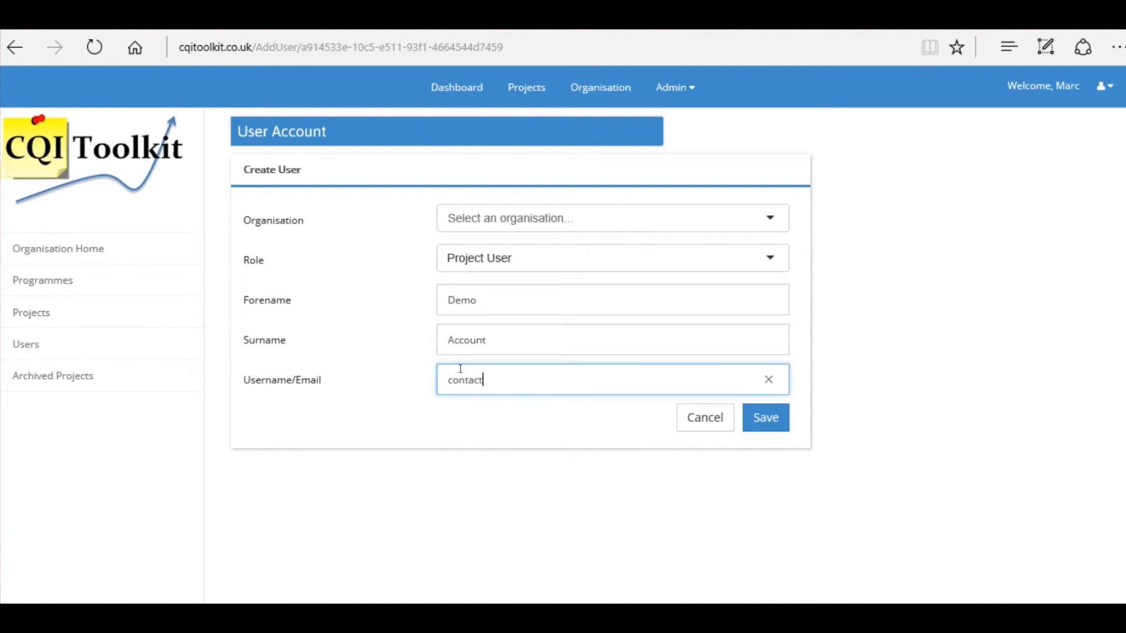
Save the new user account, then start adding a programme to the organisation
left_click(771, 427)
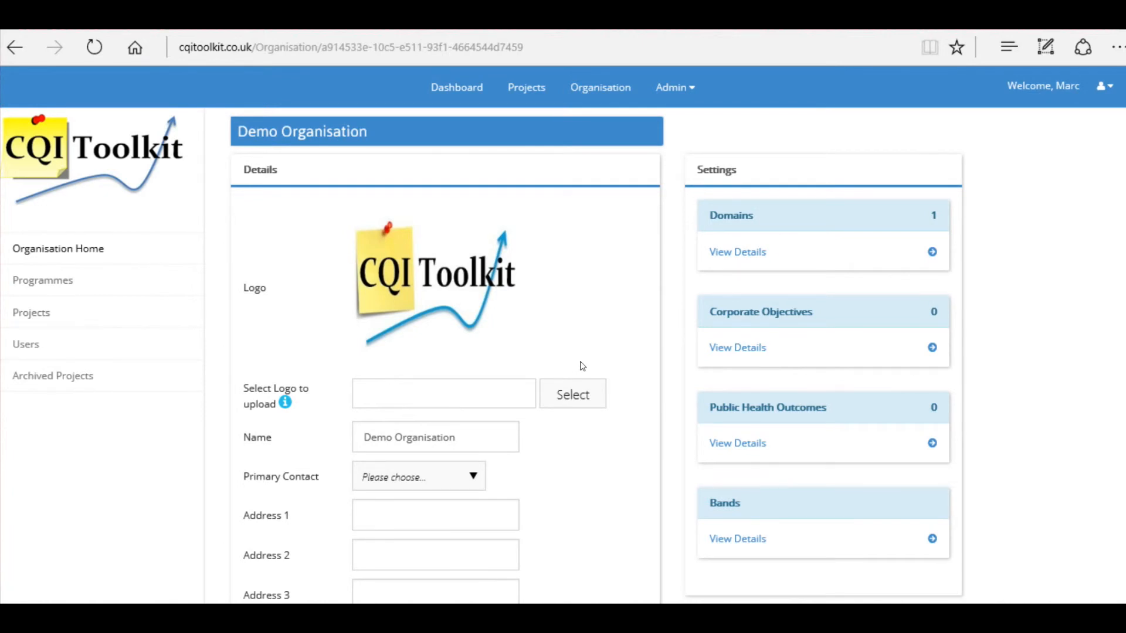
scroll(557, 337, "down", 3)
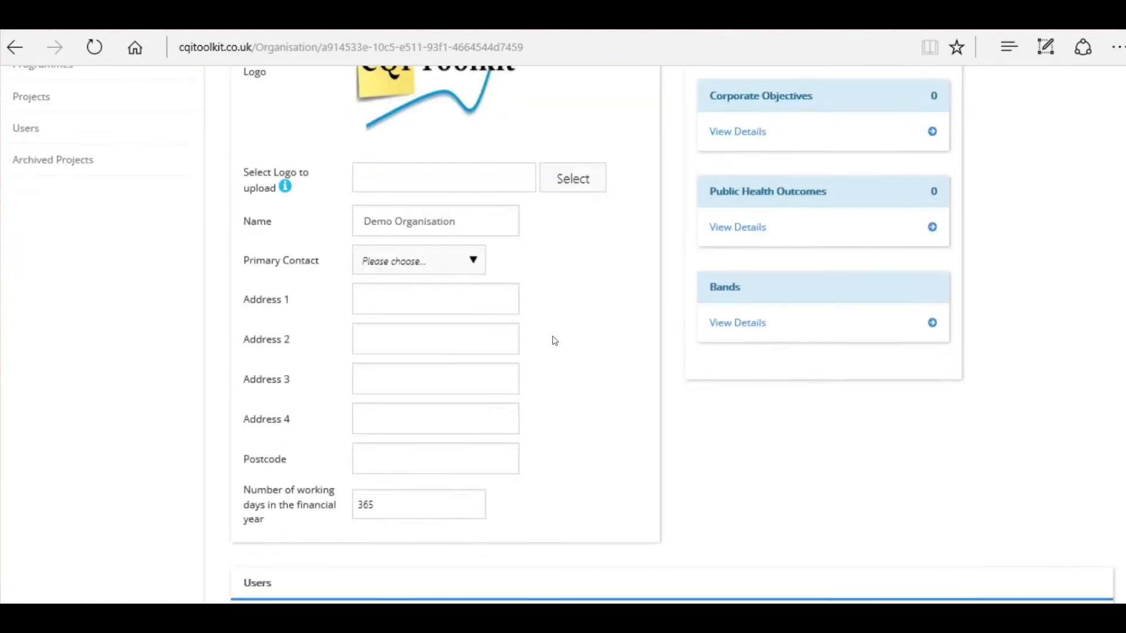
scroll(554, 340, "down", 4)
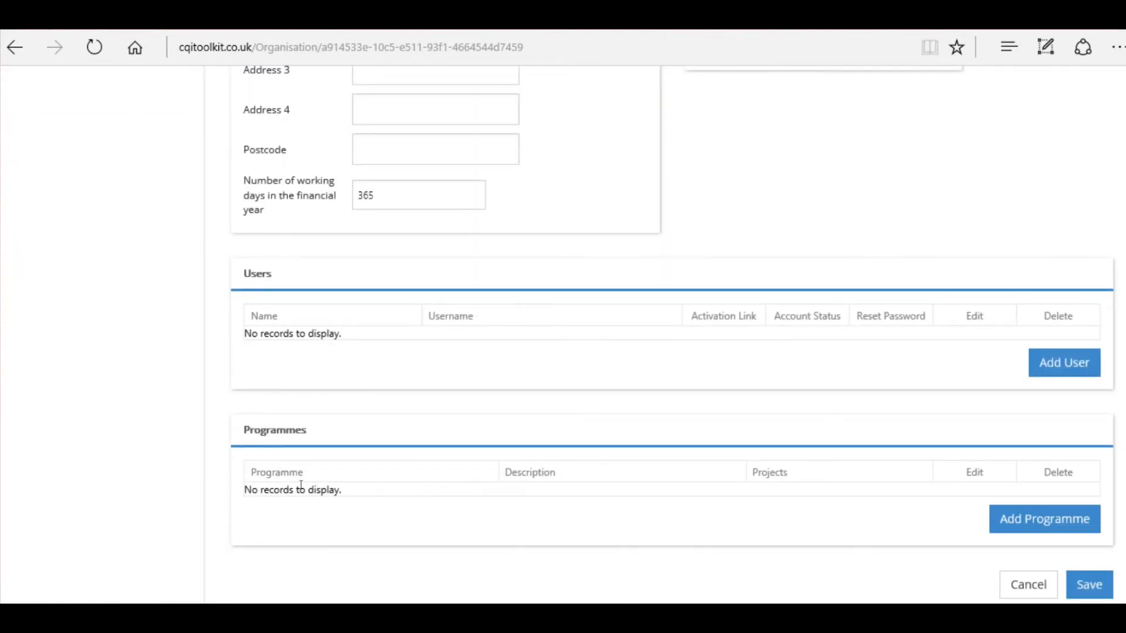
left_click(1035, 524)
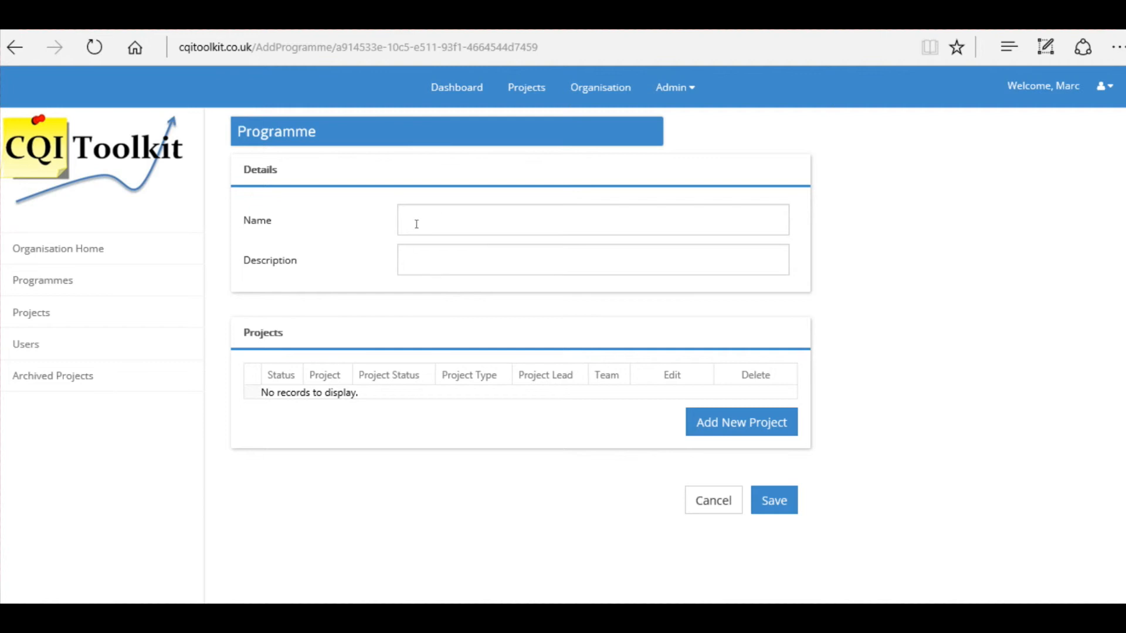
Save a programme named 'CQI Tools' with description 'Any projects relating to CQI tools go here'
left_click(458, 220)
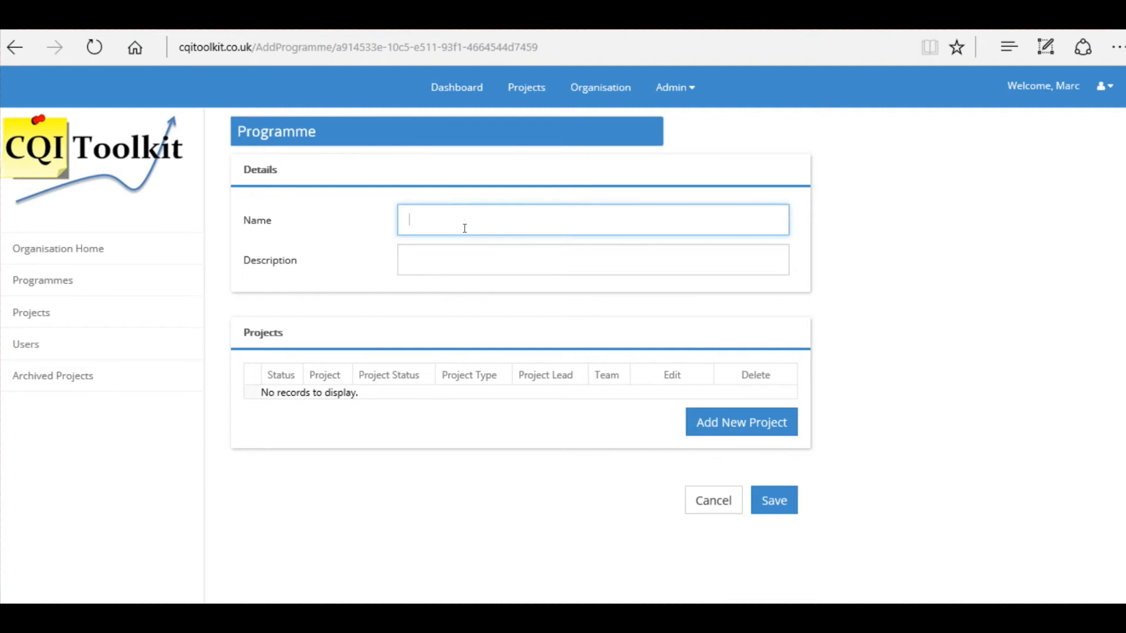
type("CQI Tools")
left_click(474, 258)
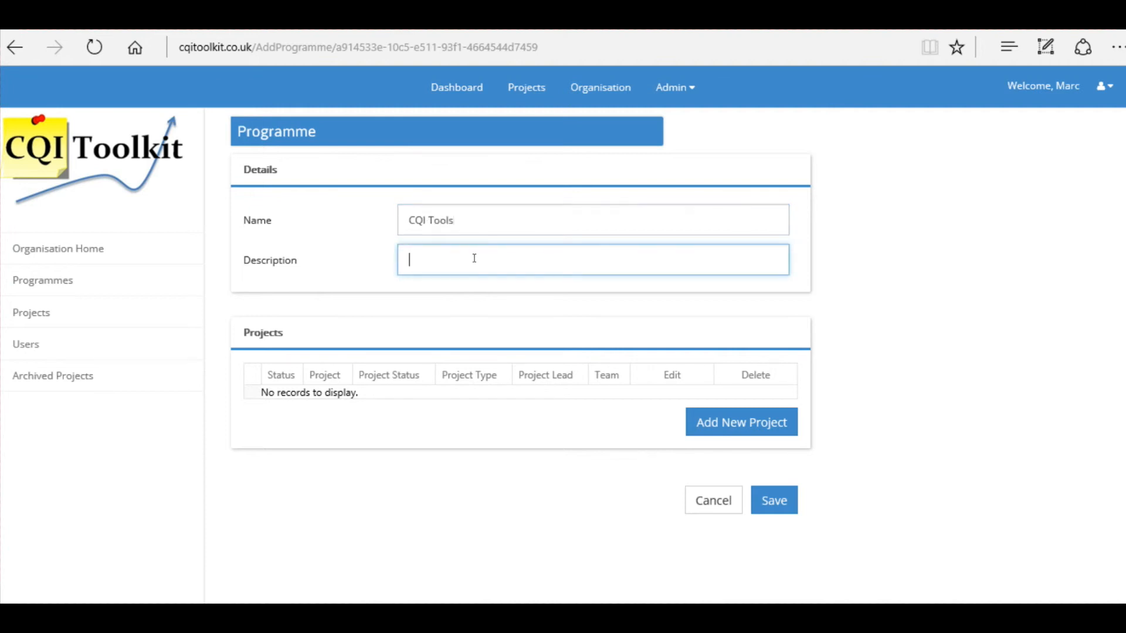
type("Any projects relating to CQI")
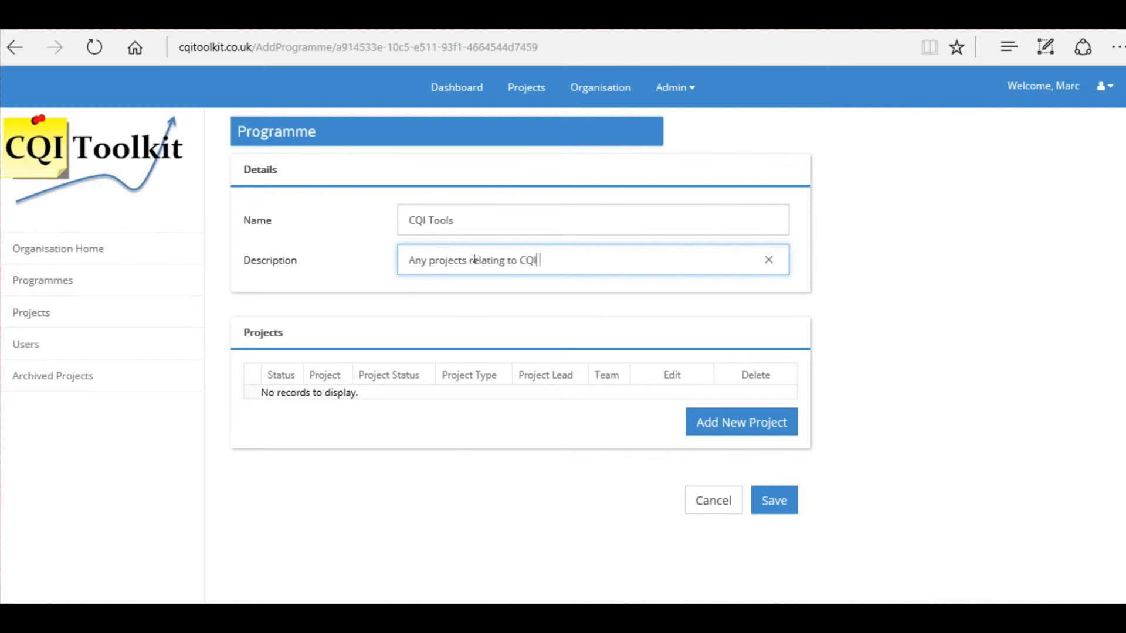
type(" tools go here")
left_click(774, 502)
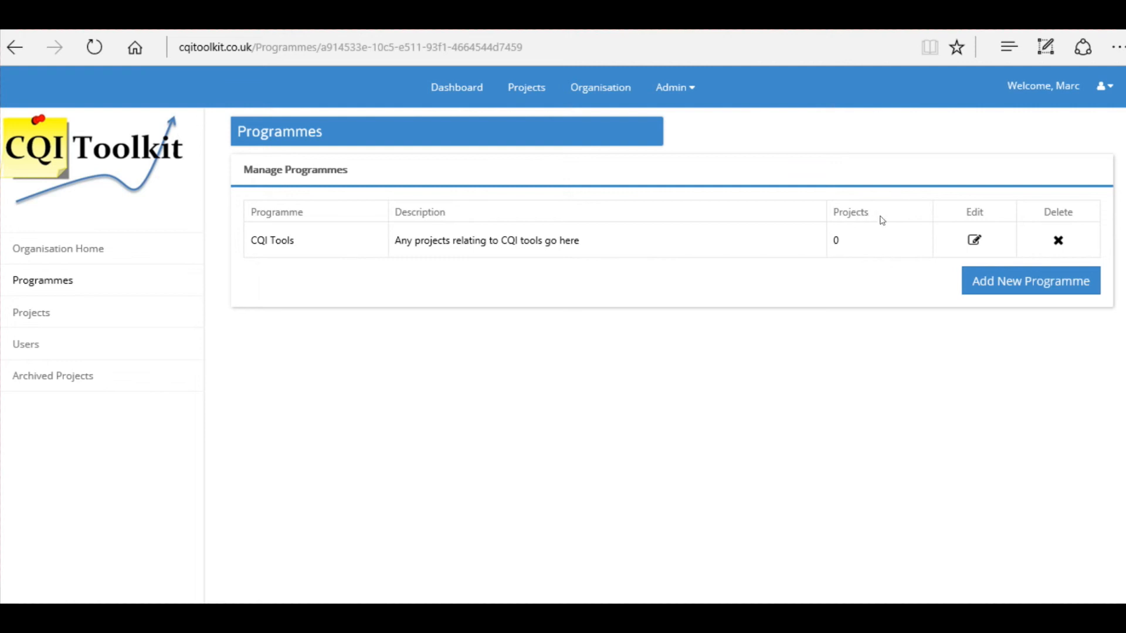
Edit the CQI Tools programme, replacing 'Tools' so the name reads 'CQI Training', and save
left_click(975, 243)
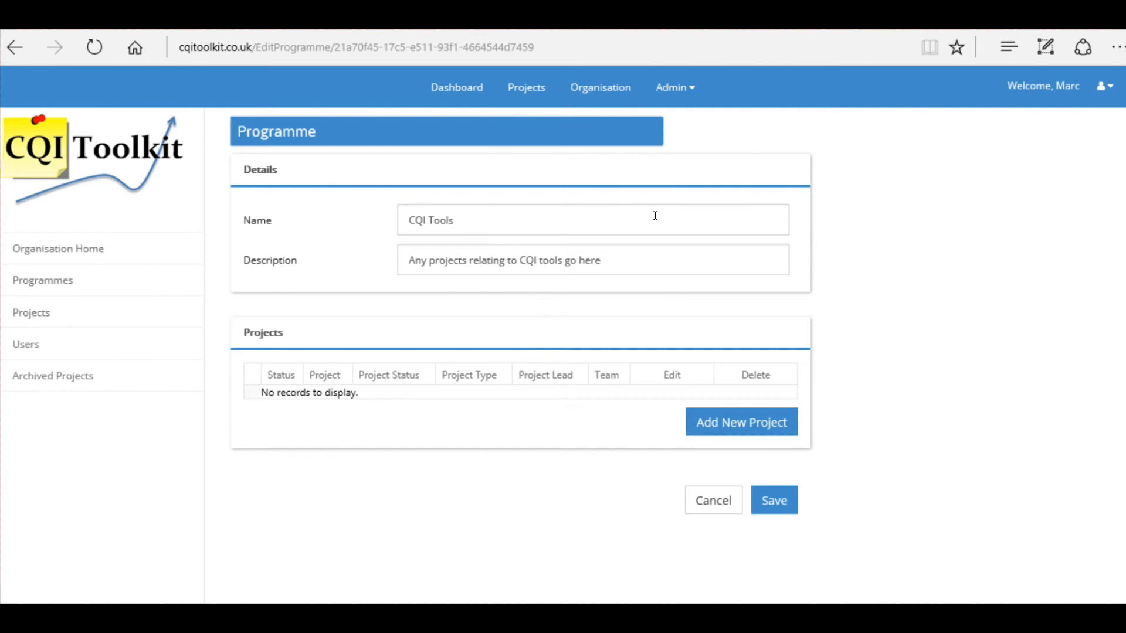
left_click(631, 218)
left_click_drag(522, 210, 431, 218)
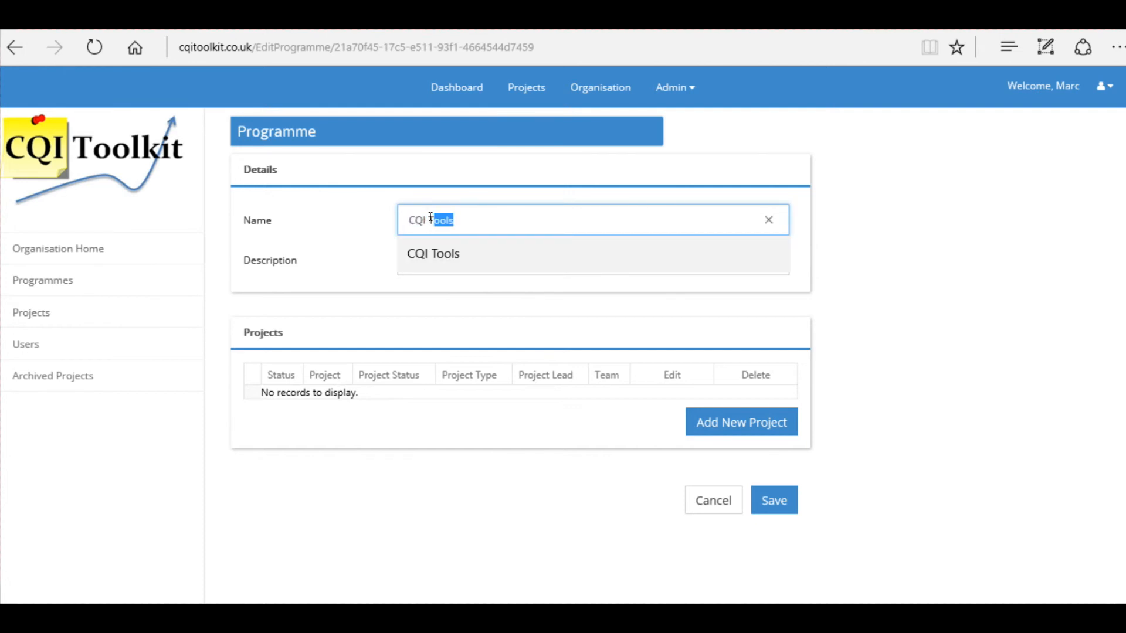
type("raining")
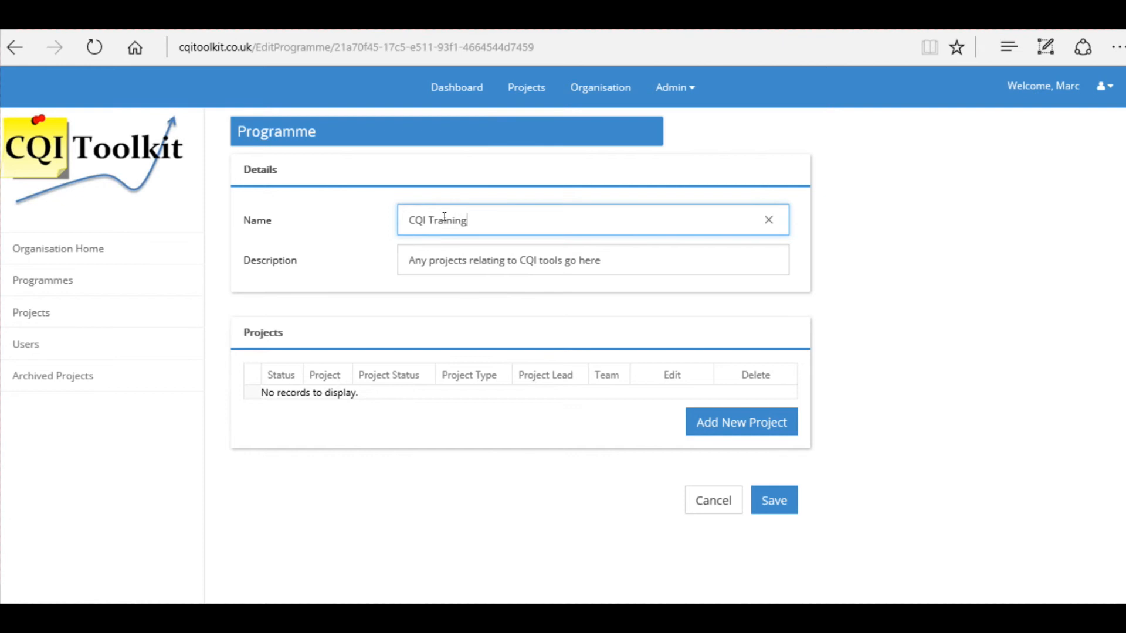
left_click(782, 500)
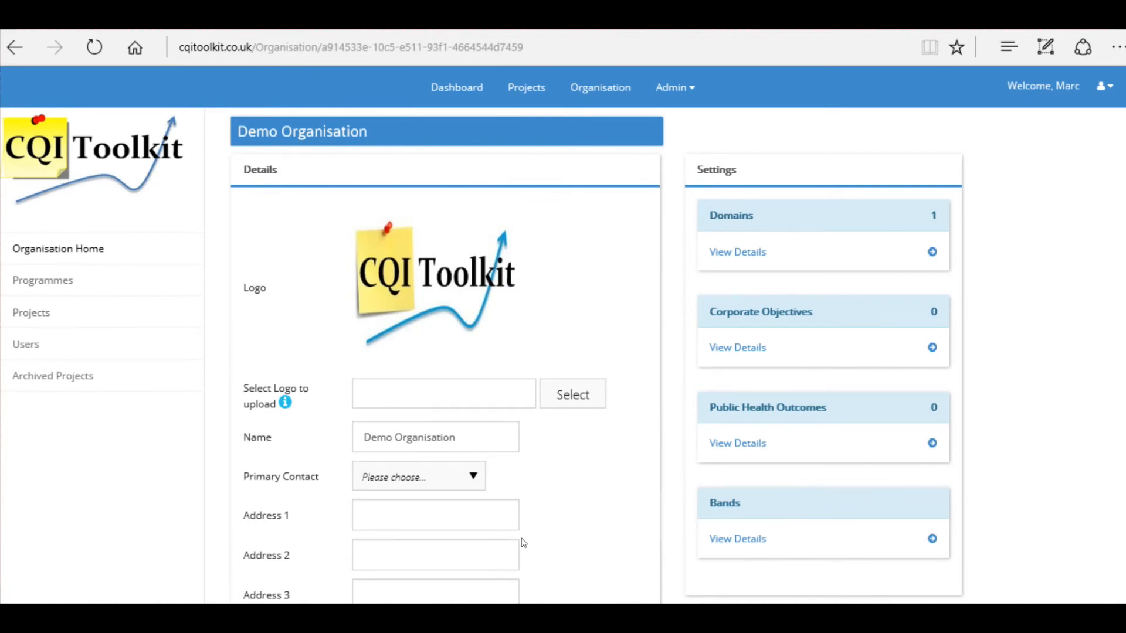
Set the existing user as primary contact and enter the street address line
left_click(472, 476)
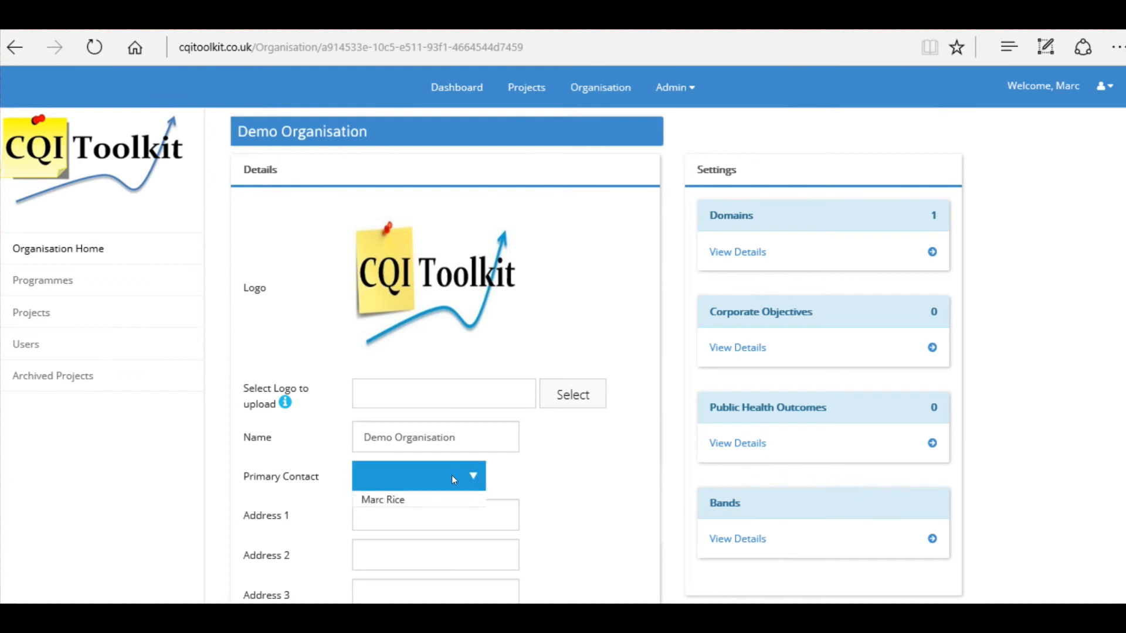
left_click(401, 501)
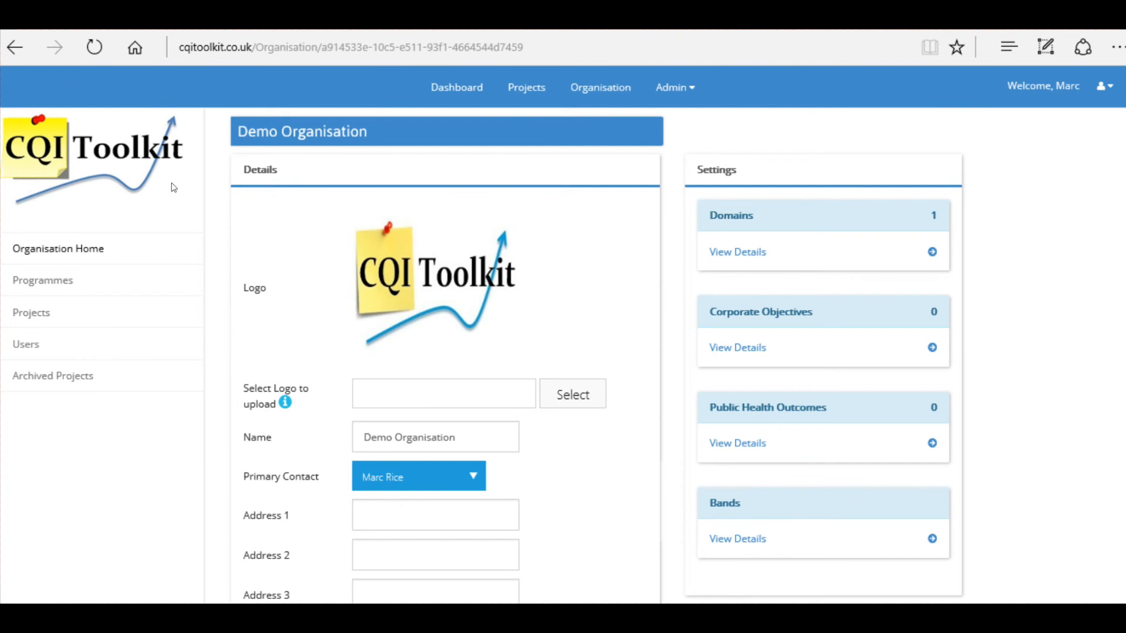
left_click(377, 505)
scroll(377, 505, "down", 1)
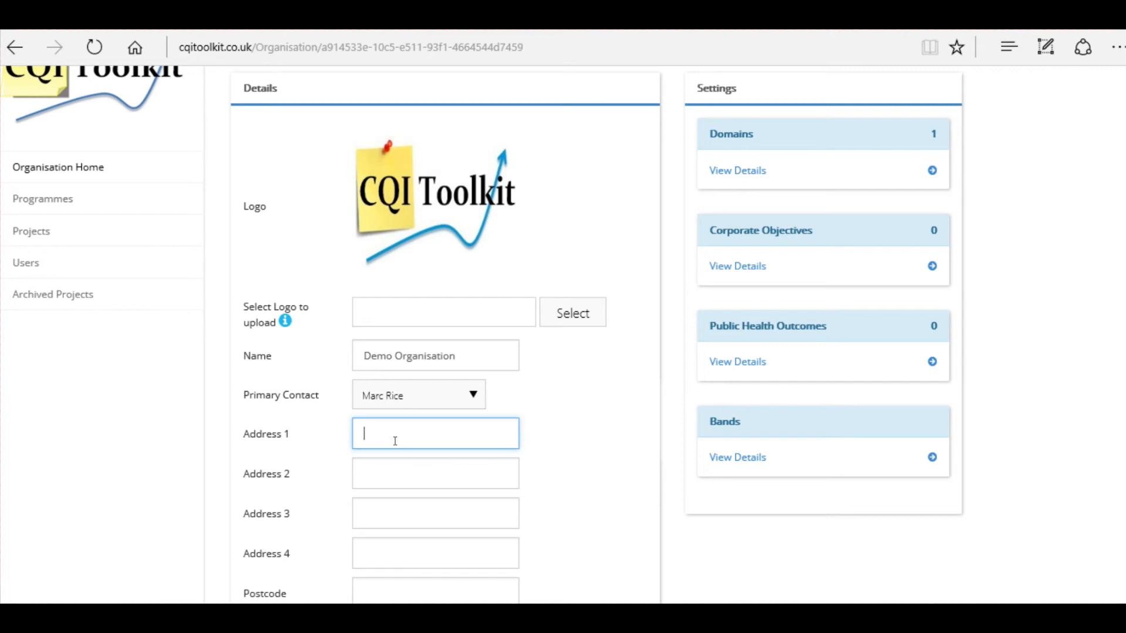
scroll(319, 490, "down", 1)
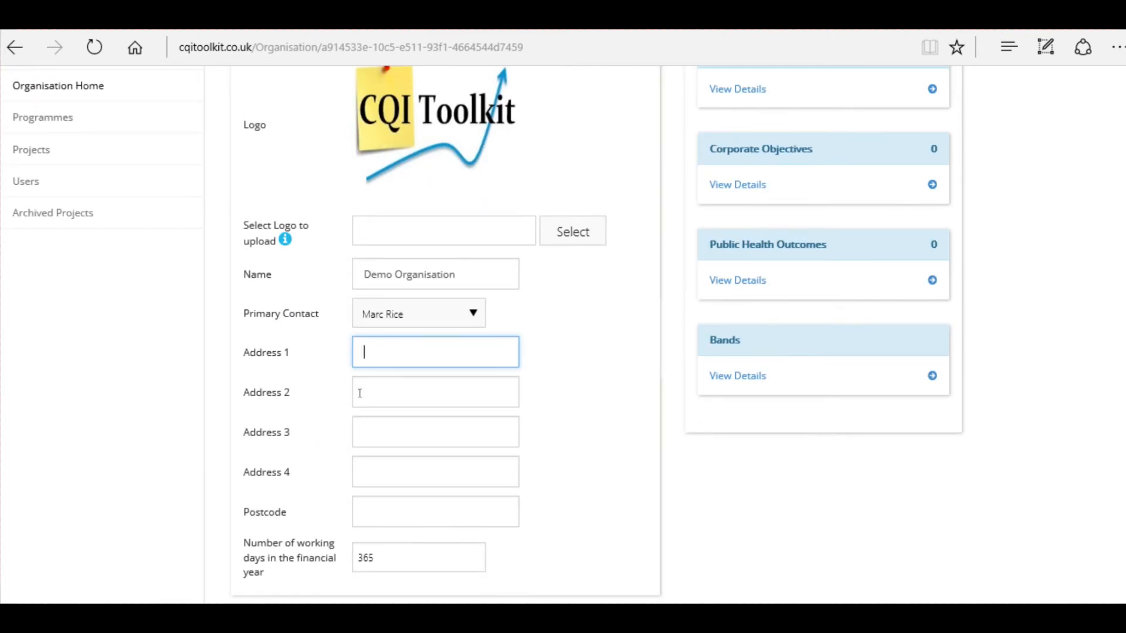
type("123 Madeup Street")
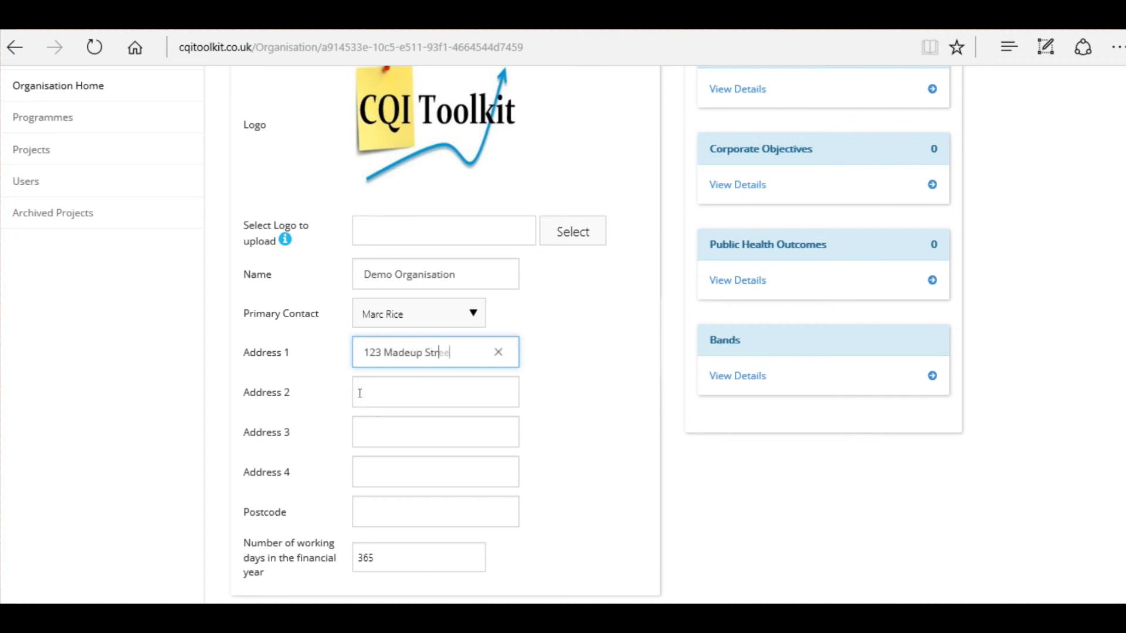
Enter the town, county and postcode in the organisation's address fields
left_click(410, 389)
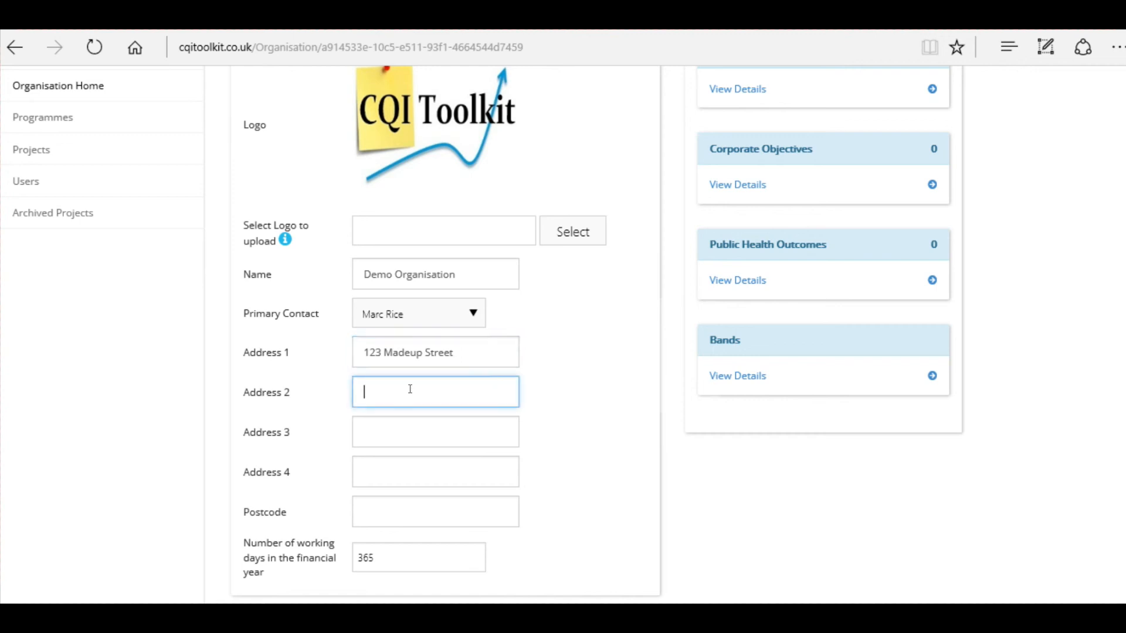
type("Wallsend")
left_click(401, 430)
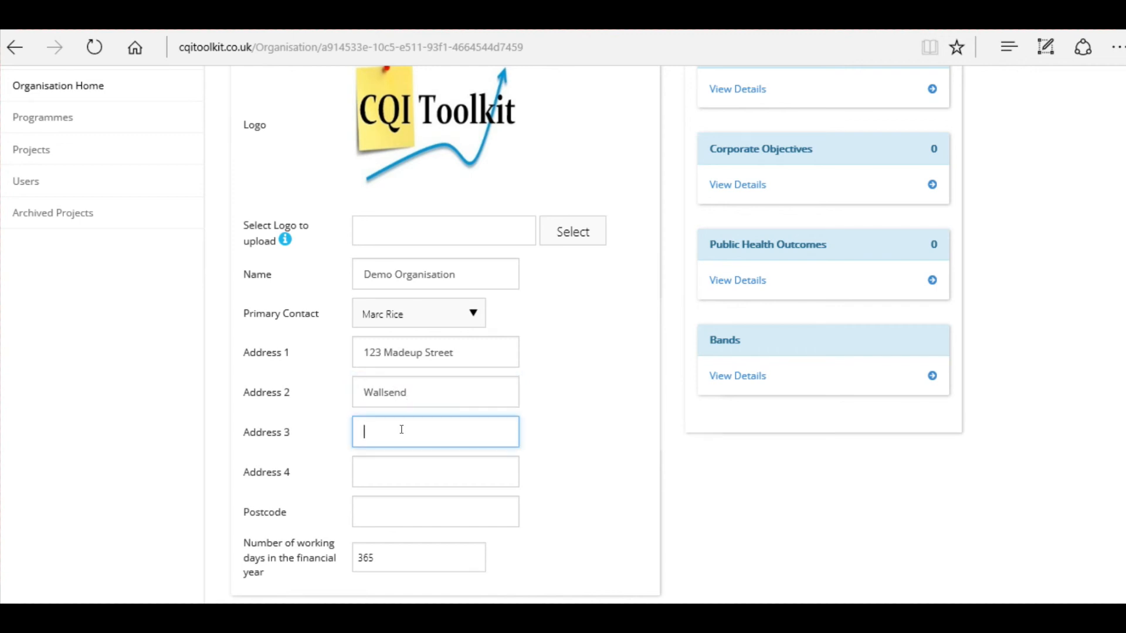
type("Tyne and Wear")
left_click(387, 513)
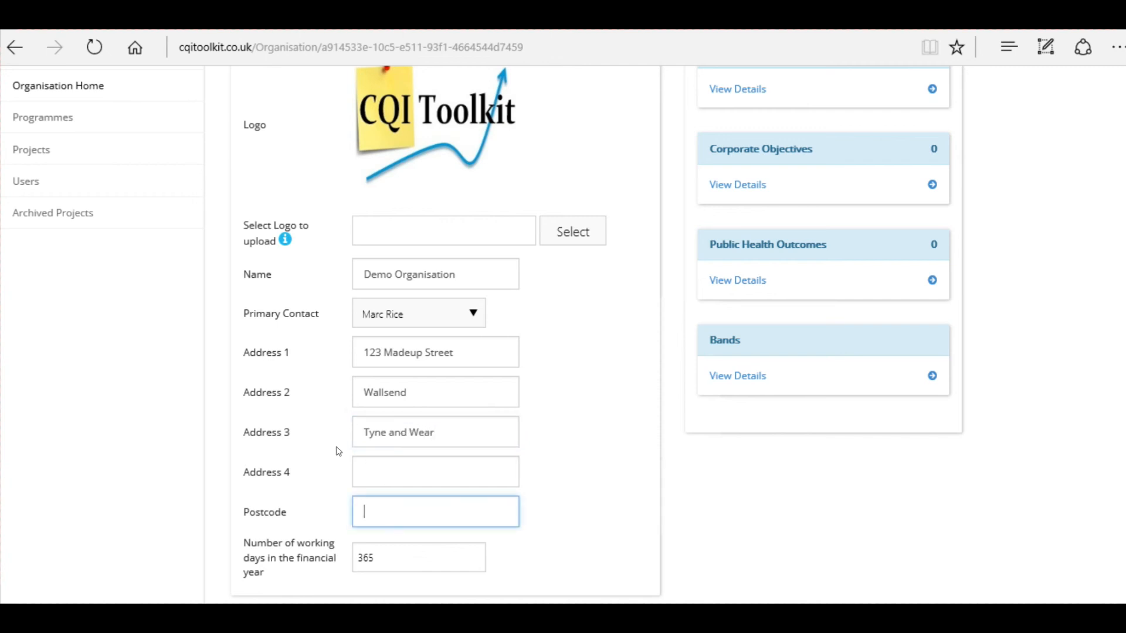
type("Ne283FG")
Save the Demo Organisation's updated contact and address details
scroll(350, 516, "down", 3)
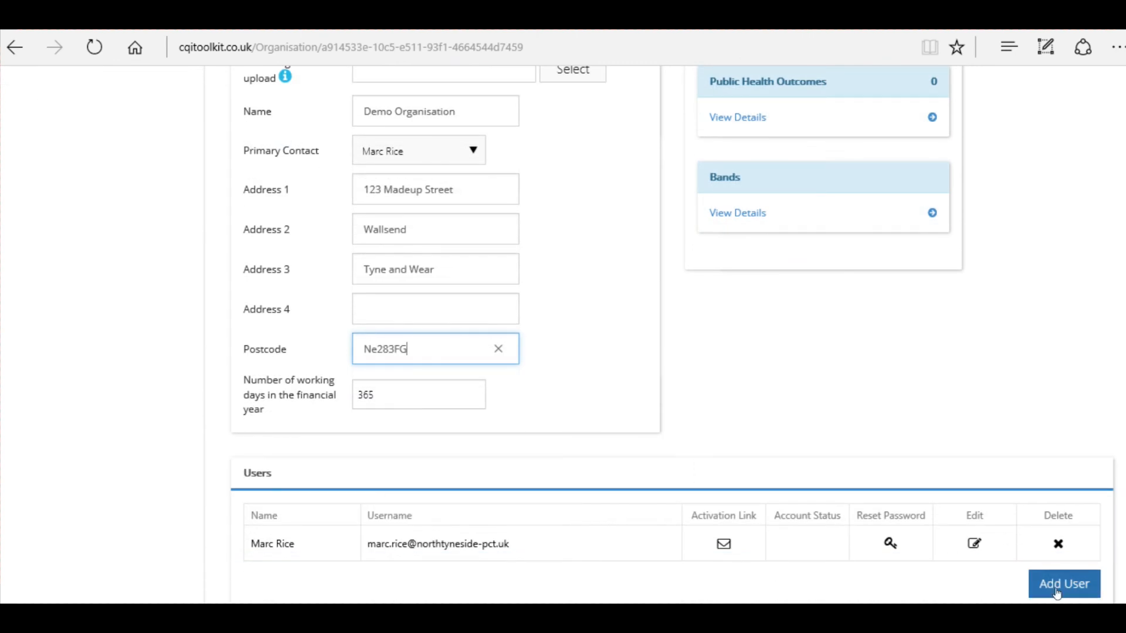
scroll(1058, 583, "down", 4)
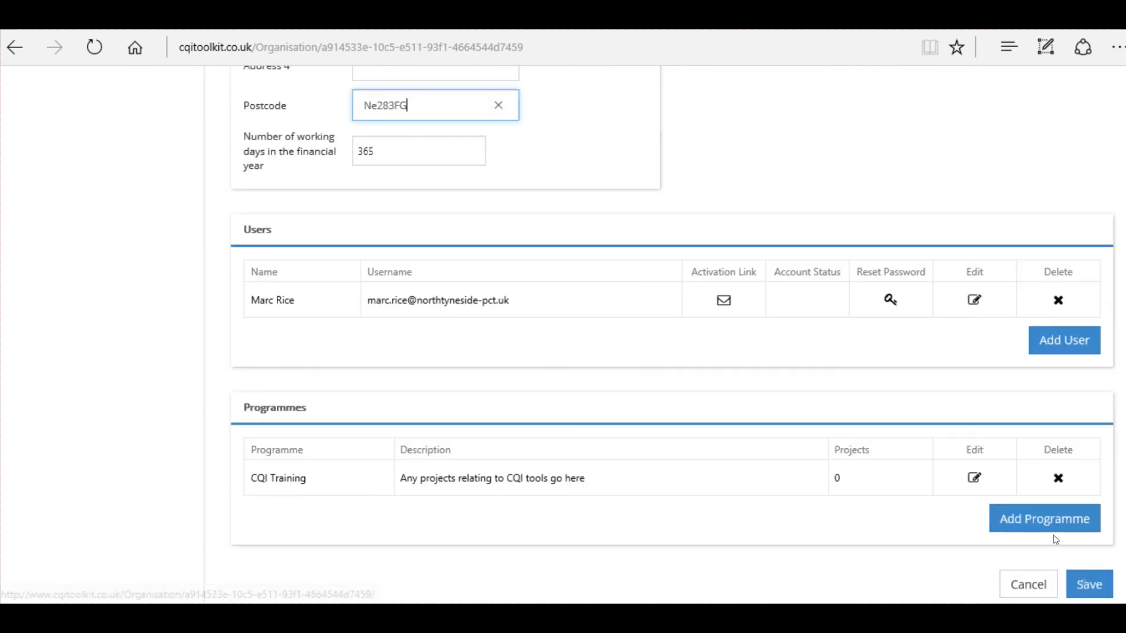
left_click(1089, 585)
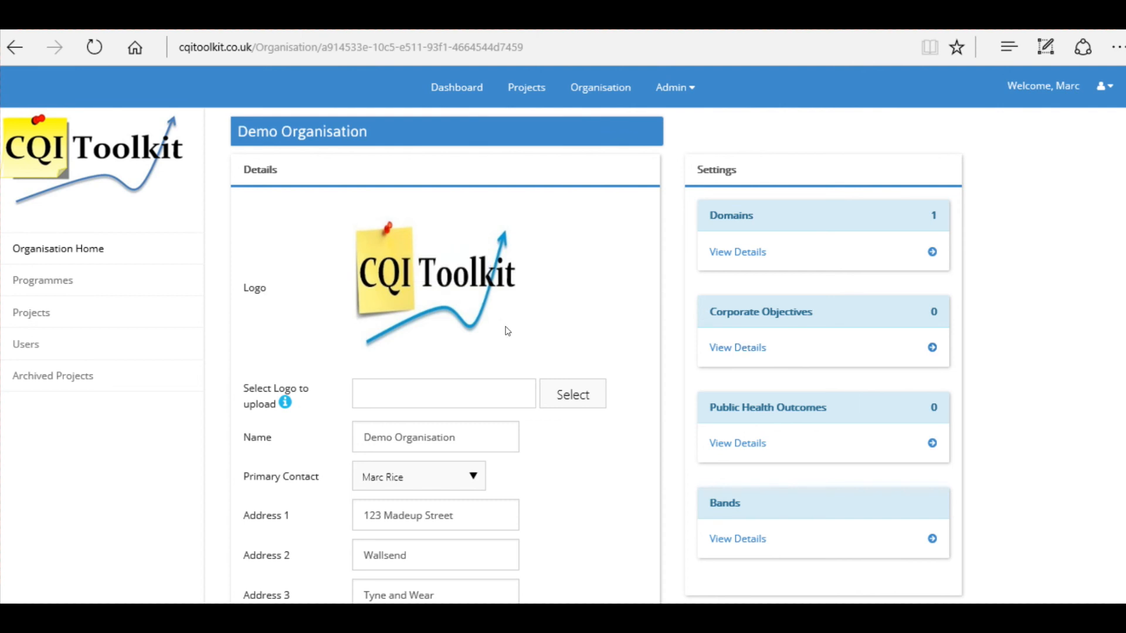
Review the organisation's Users and Programmes tables, with CQI Training listed
scroll(384, 327, "down", 2)
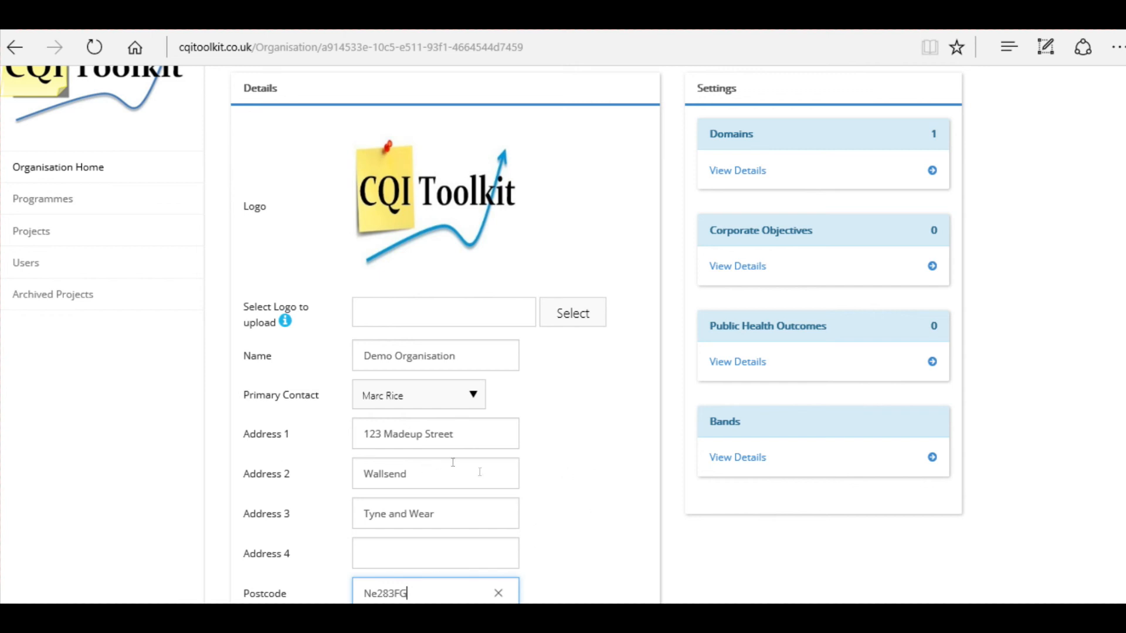
left_click(444, 479)
scroll(891, 133, "up", 2)
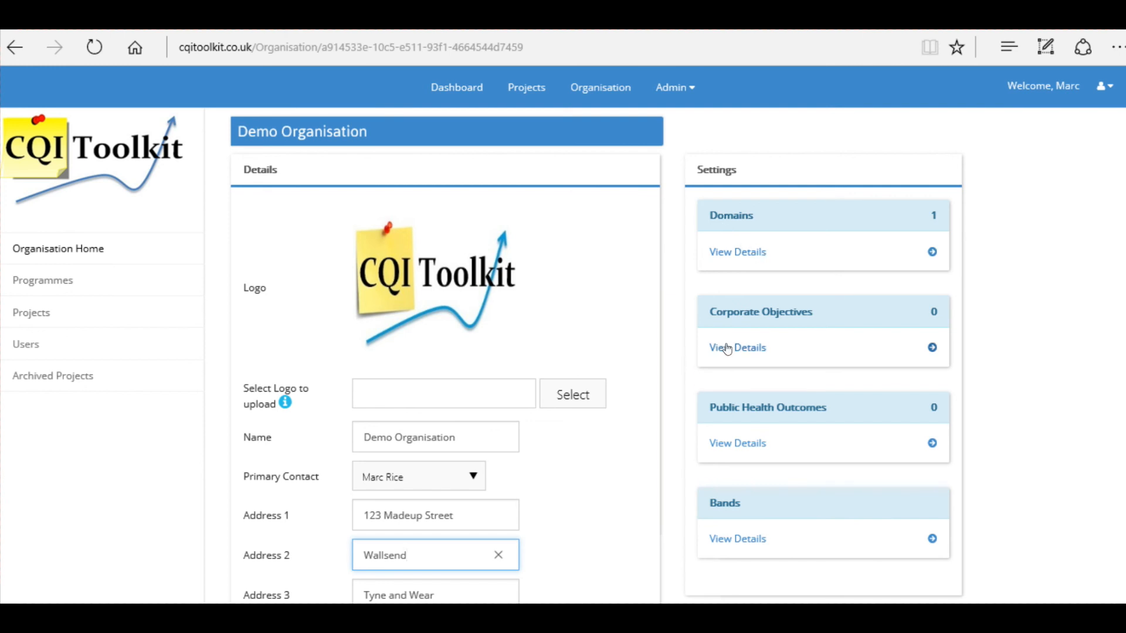
scroll(722, 329, "down", 2)
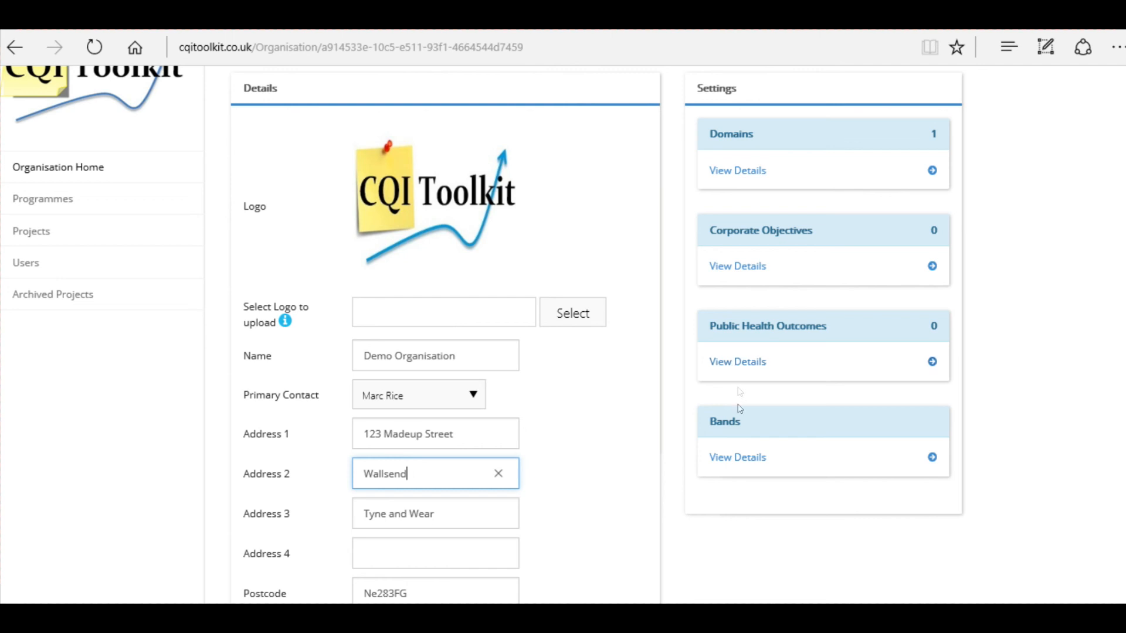
scroll(750, 451, "down", 2)
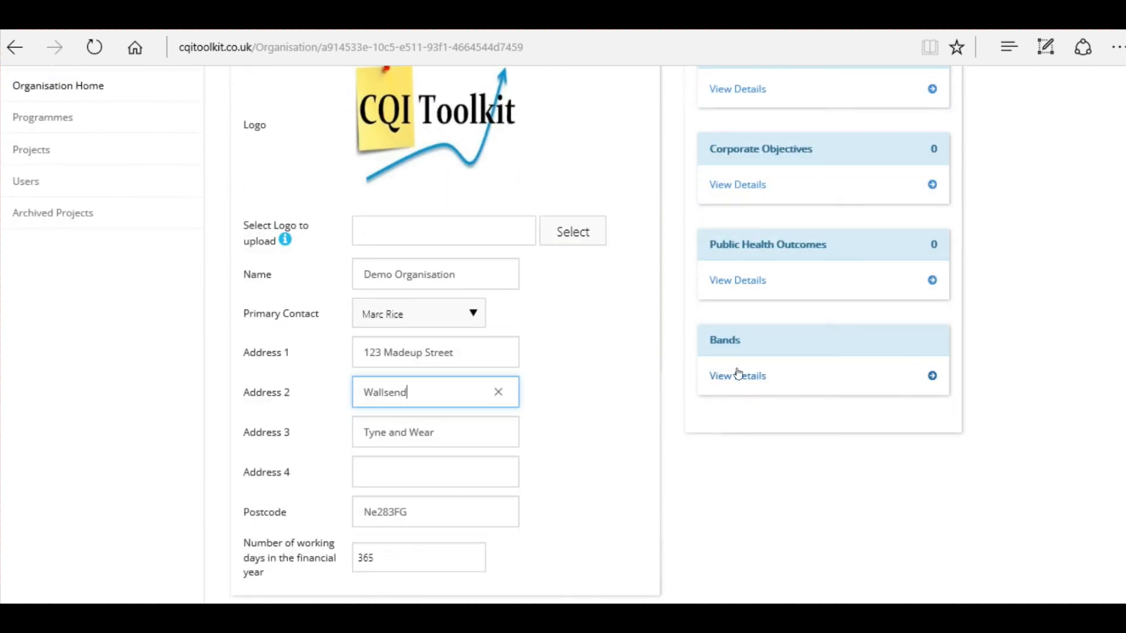
scroll(736, 371, "down", 4)
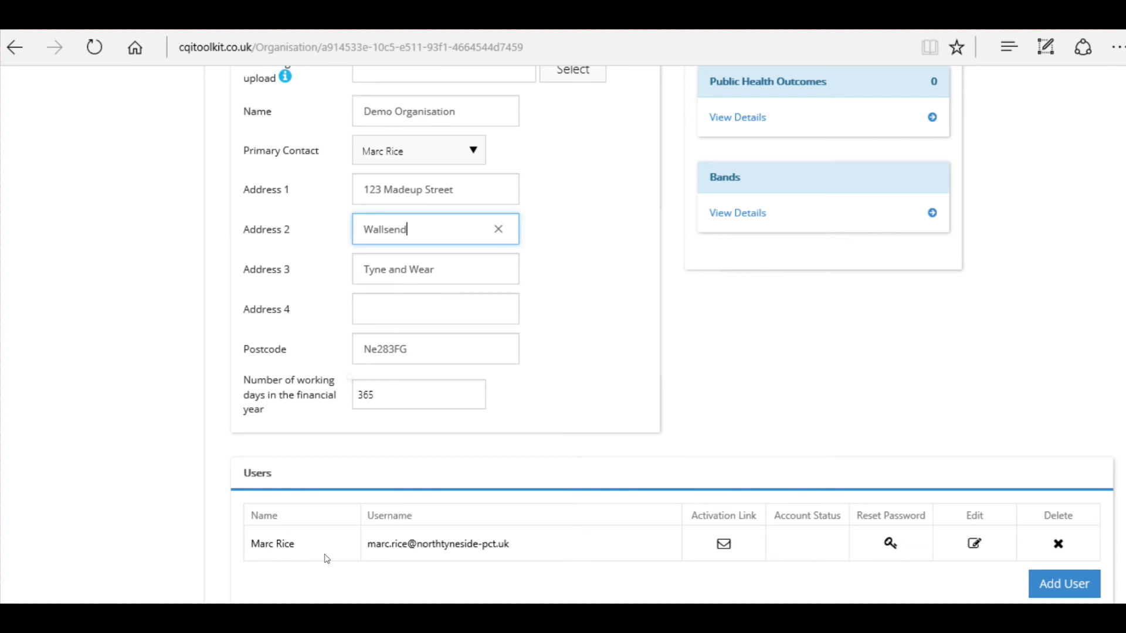
scroll(352, 434, "down", 2)
scroll(345, 445, "down", 1)
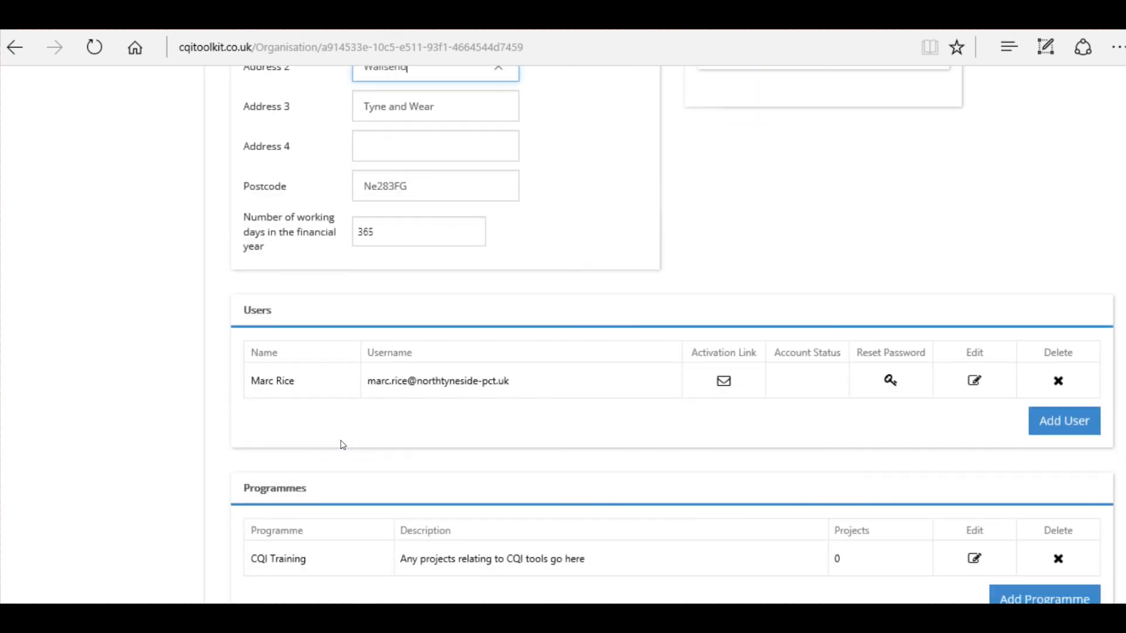
scroll(644, 397, "down", 2)
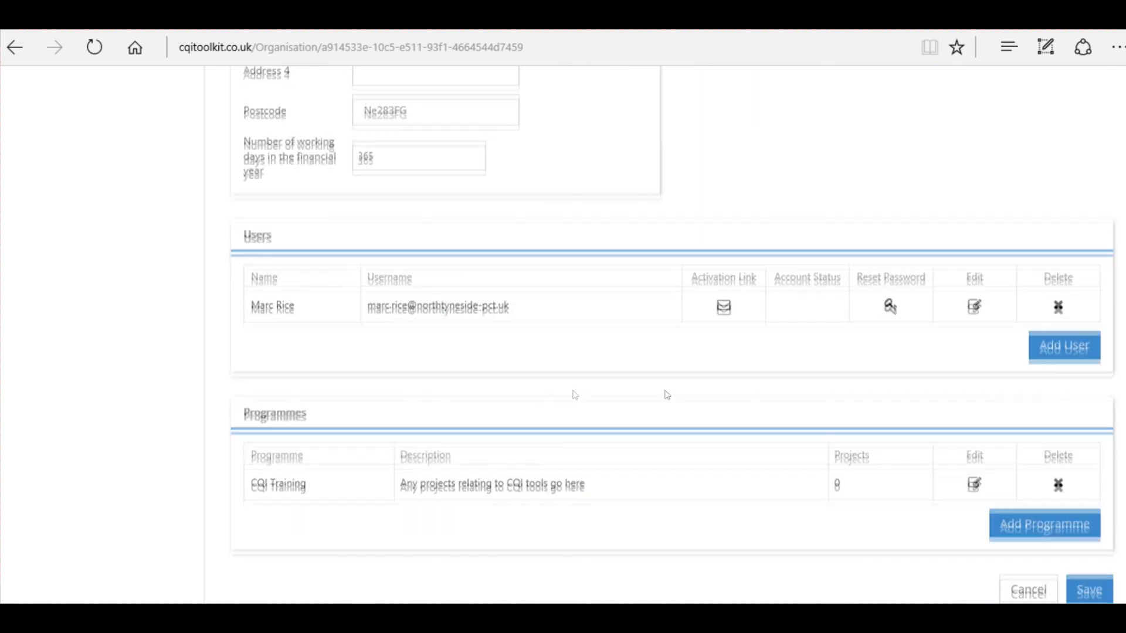